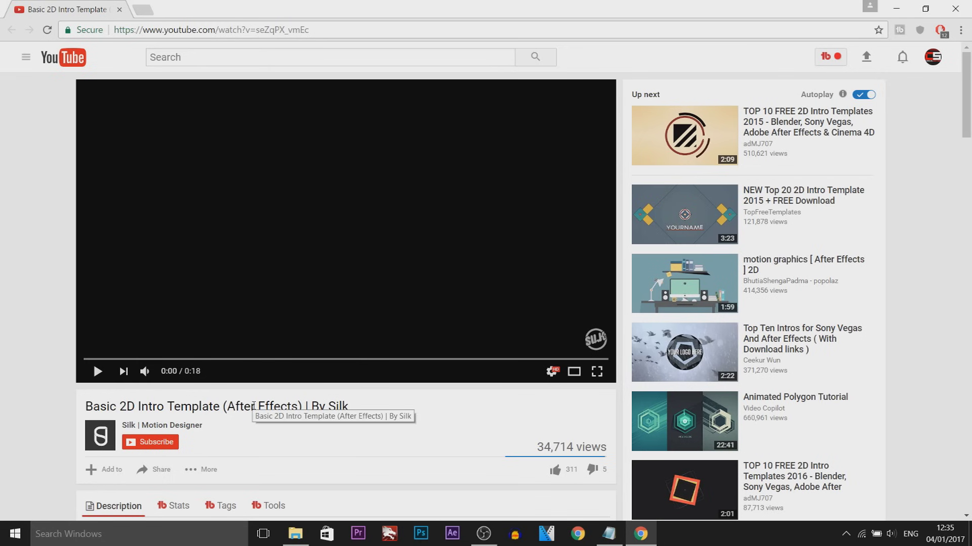
# - Scroll down and expand the Basic 2D Intro Template video's full description with SHOW MORE
pyautogui.scroll(-4, 253, 408)
pyautogui.click(277, 408)
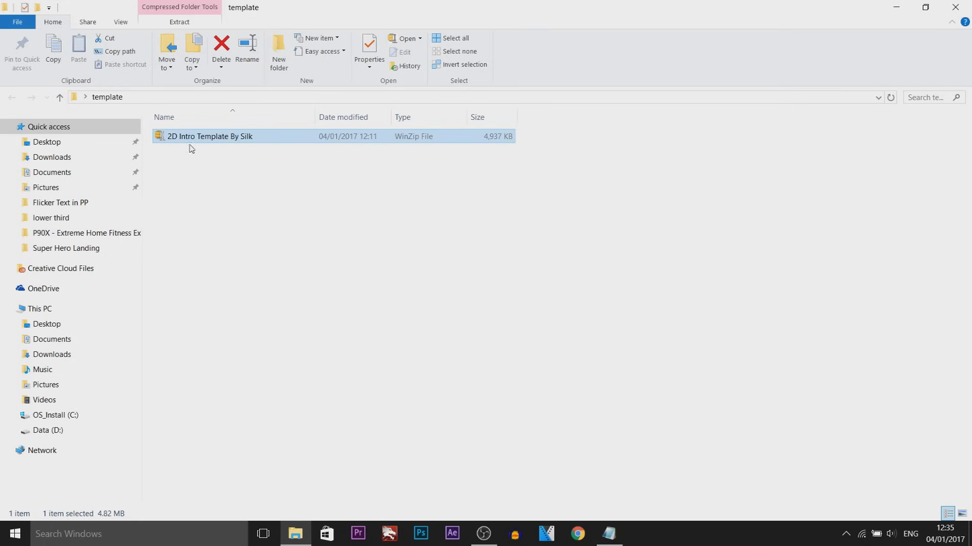
# - Extract the 2D Intro Template By Silk zip here and open the HOW TO CUSTOMISE! file
pyautogui.rightClick(188, 141)
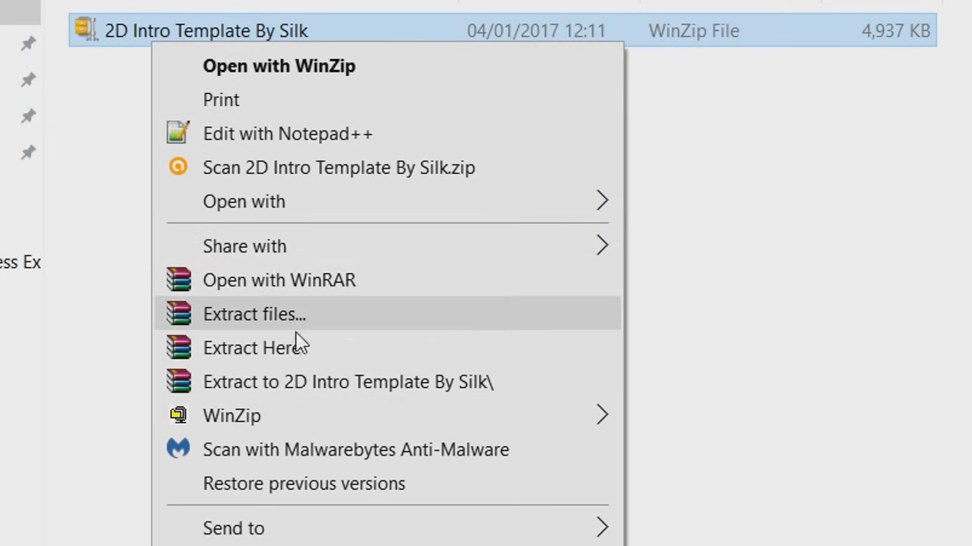
pyautogui.click(299, 347)
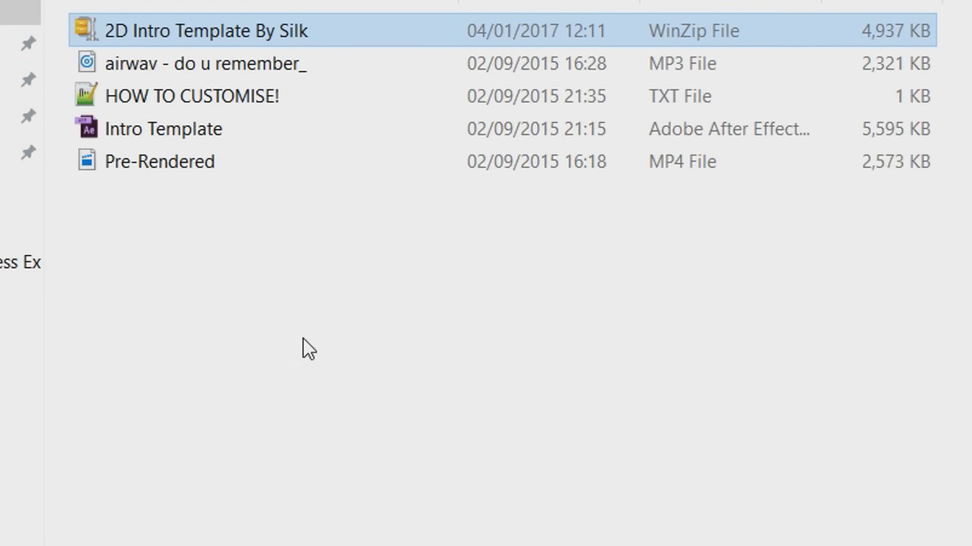
pyautogui.click(268, 332)
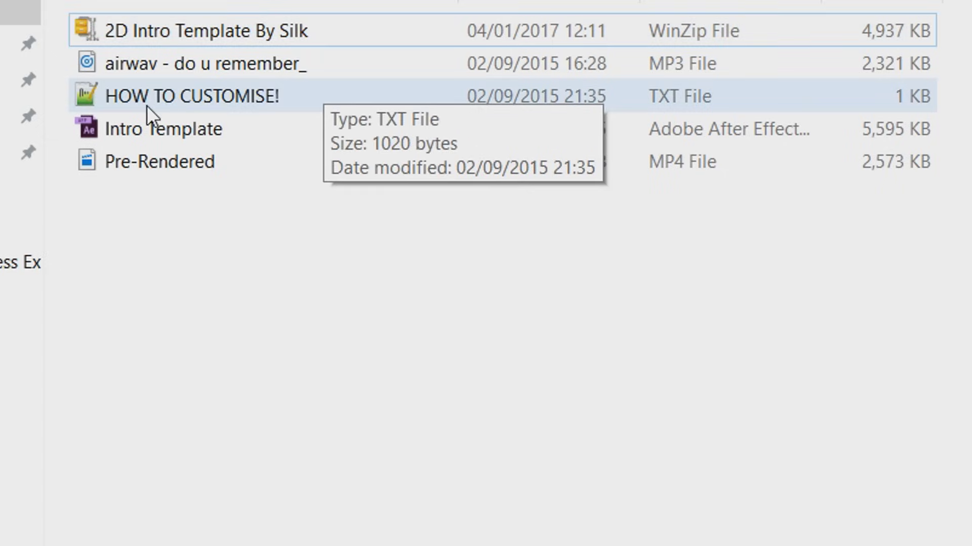
pyautogui.doubleClick(257, 96)
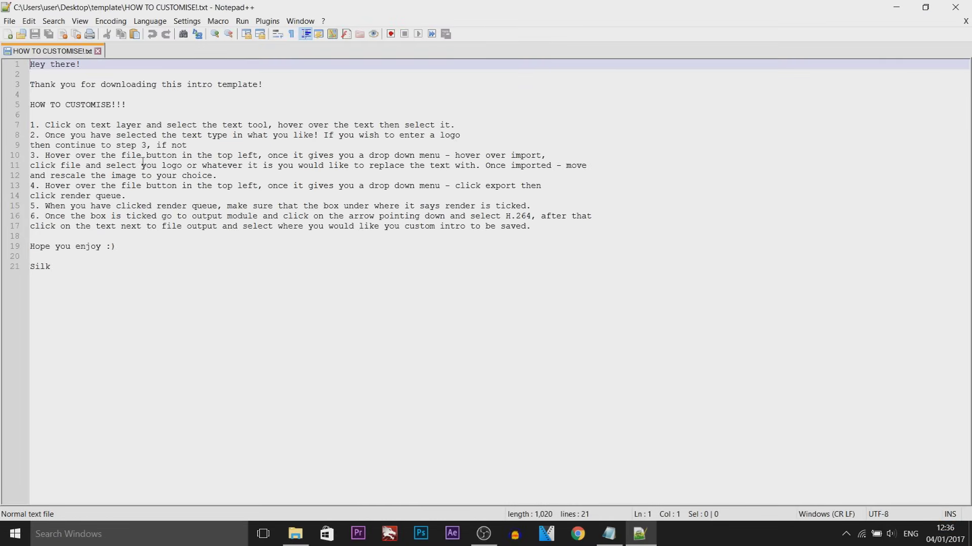
# - Close the HOW TO CUSTOMISE! notes and select the Intro Template and airwav files
pyautogui.click(955, 8)
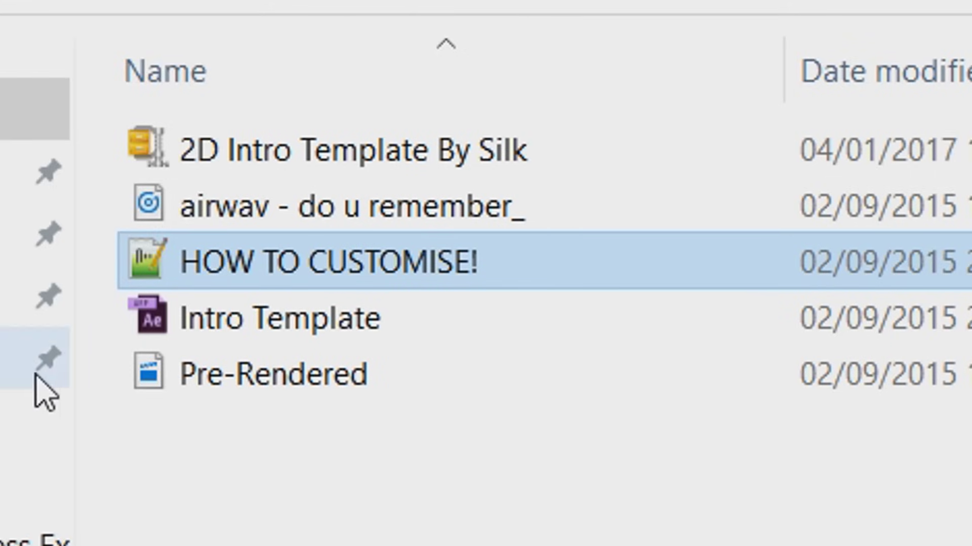
pyautogui.moveTo(223, 354)
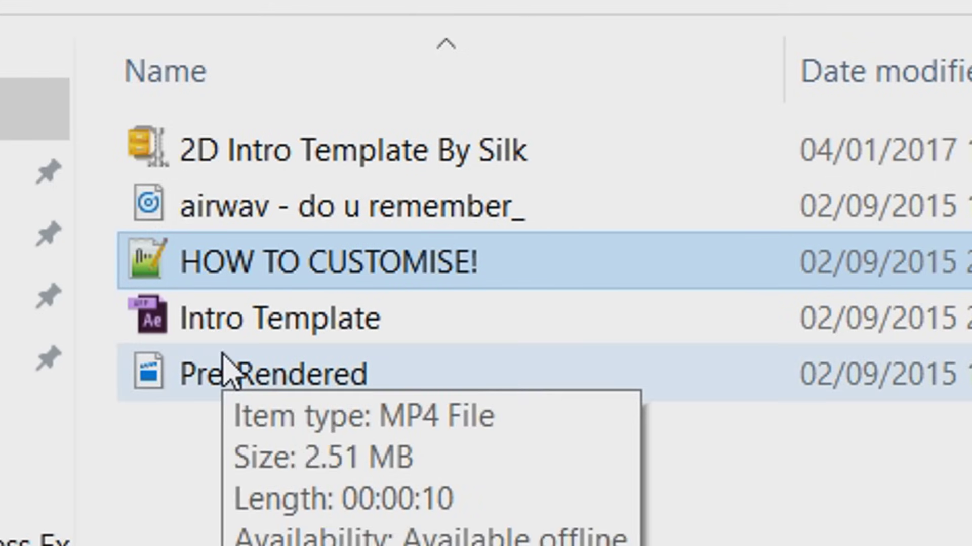
pyautogui.click(298, 331)
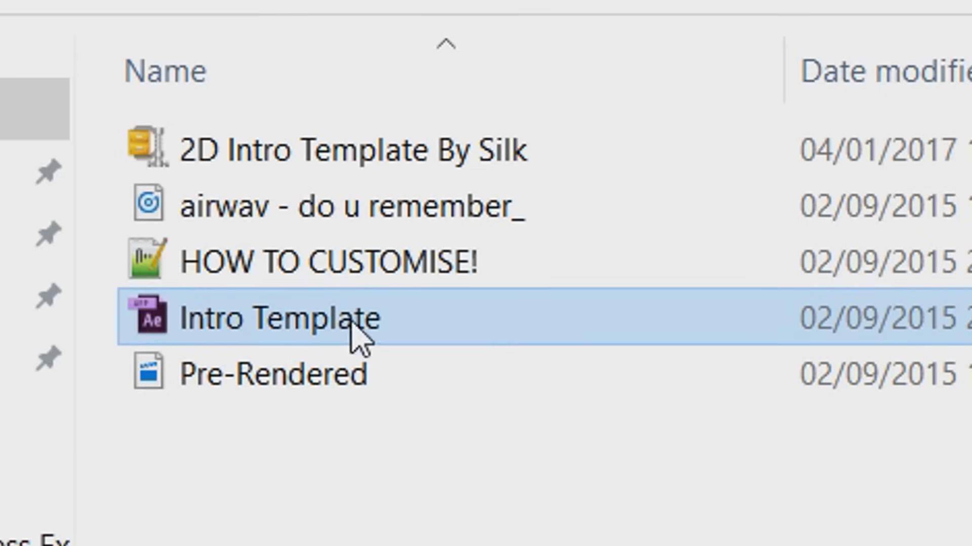
pyautogui.click(398, 219)
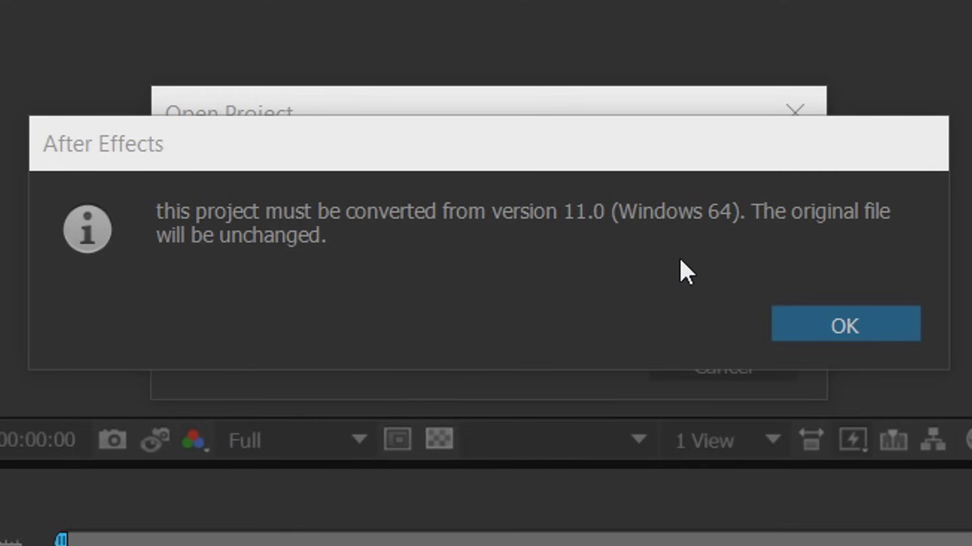
# - Accept converting the Intro Template project from version 11.0
pyautogui.click(814, 320)
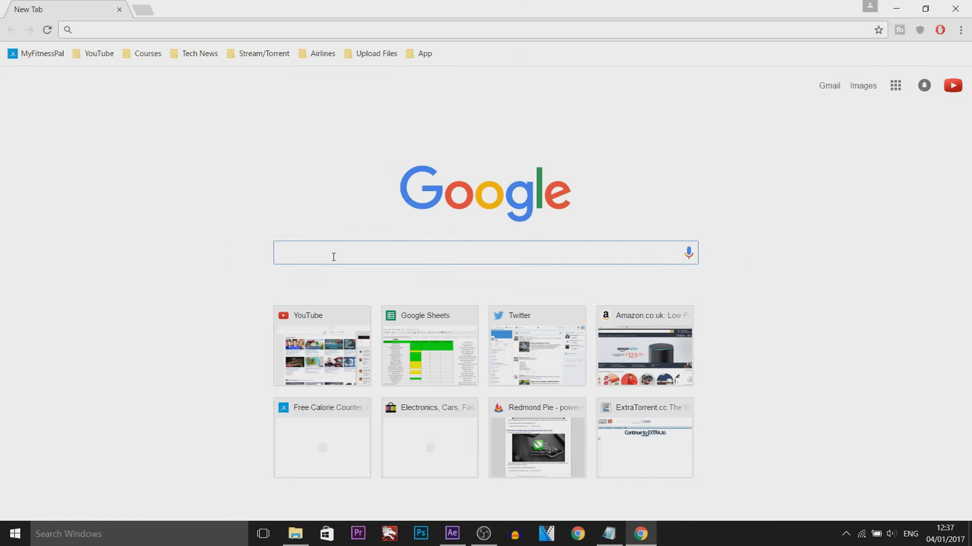
# - Search Google for 'basic title font regular' and open the dafont.com Basic Title Font page
pyautogui.write('basic')
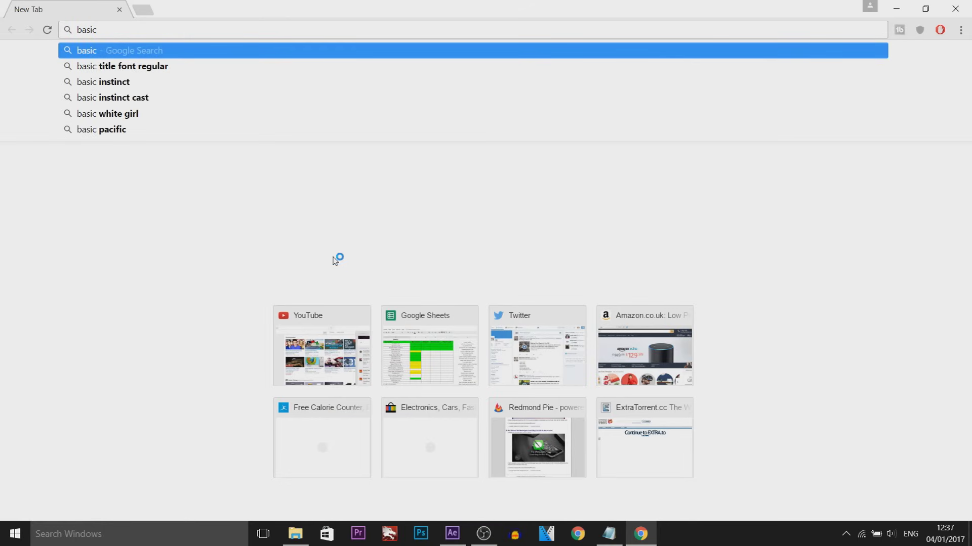
pyautogui.press('Down')
pyautogui.press('Return')
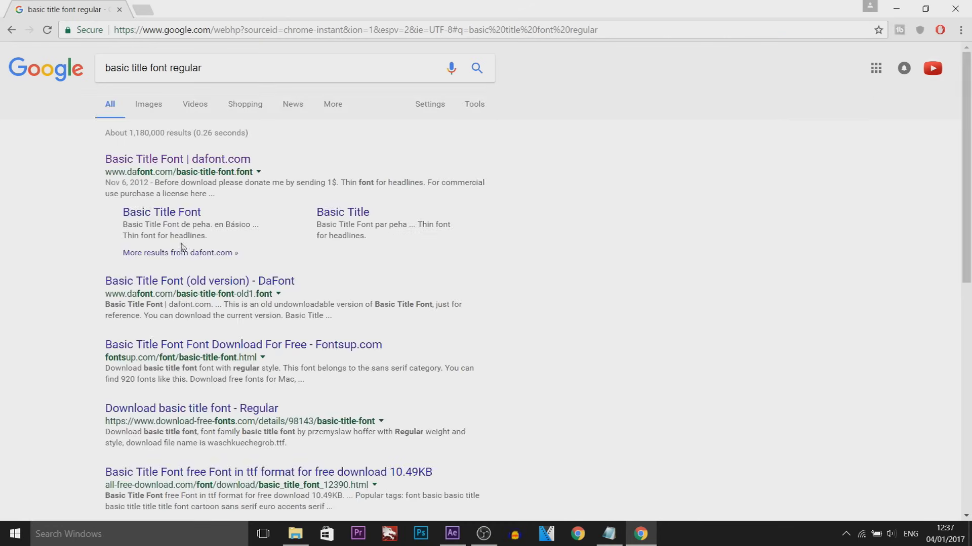
pyautogui.moveTo(118, 172); pyautogui.dragTo(192, 172)
pyautogui.click(188, 175)
pyautogui.click(186, 161)
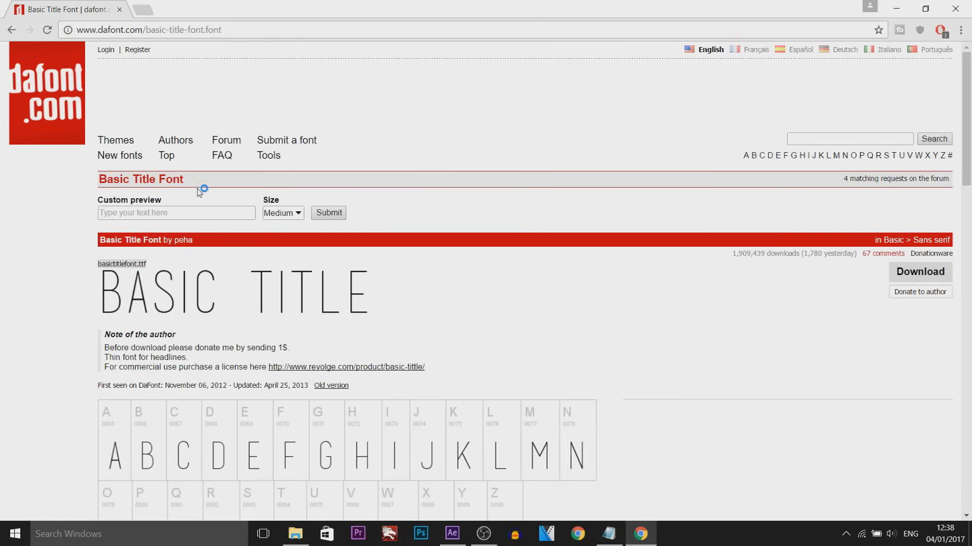
# - Download basic_title_font.zip and install the basictitlefont.ttf font
pyautogui.click(933, 273)
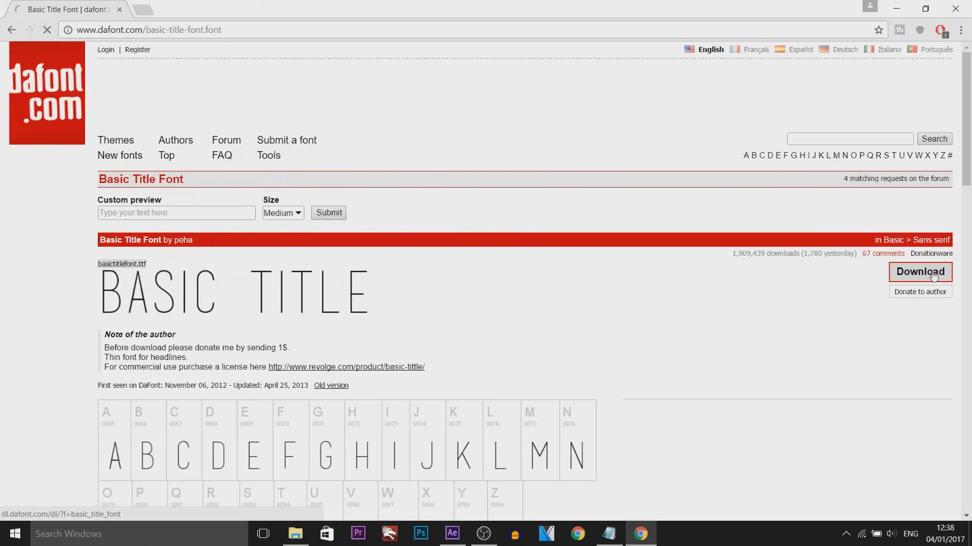
pyautogui.click(387, 283)
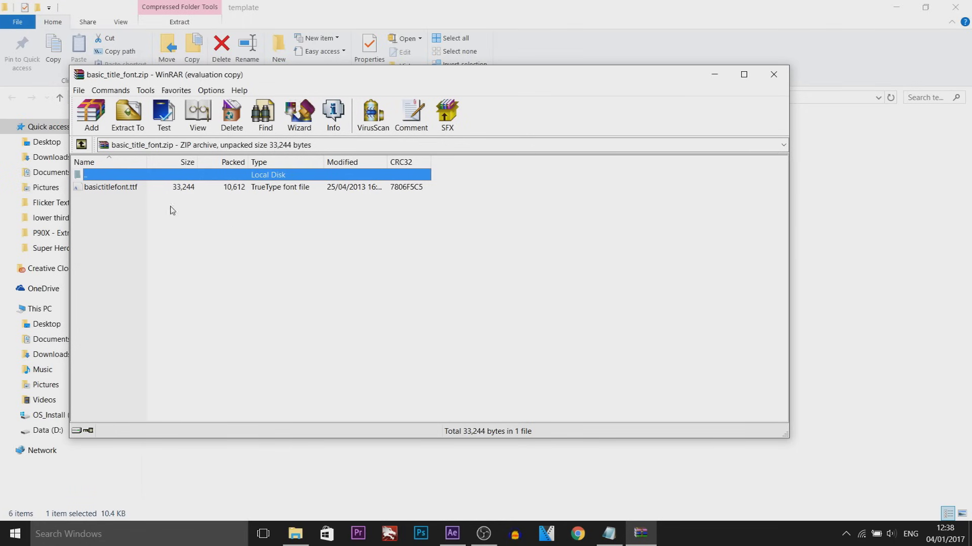
pyautogui.doubleClick(129, 187)
pyautogui.click(105, 49)
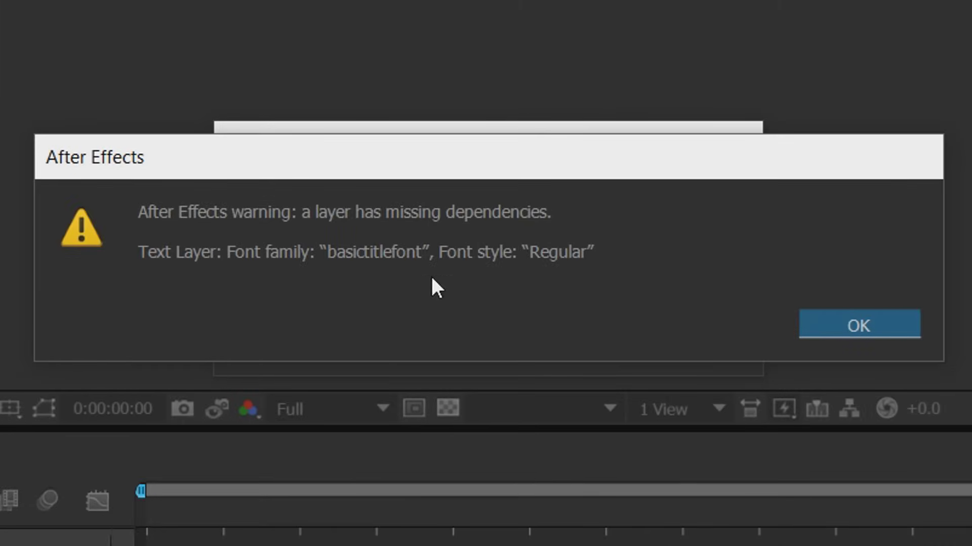
# - Dismiss the missing 'basictitlefont' warning and the 28 missing files warning
pyautogui.click(882, 330)
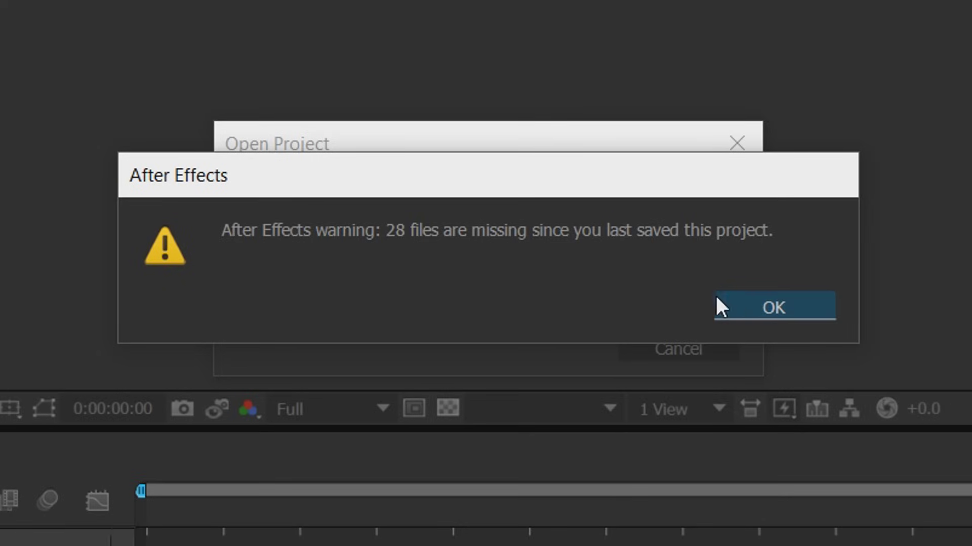
pyautogui.click(752, 308)
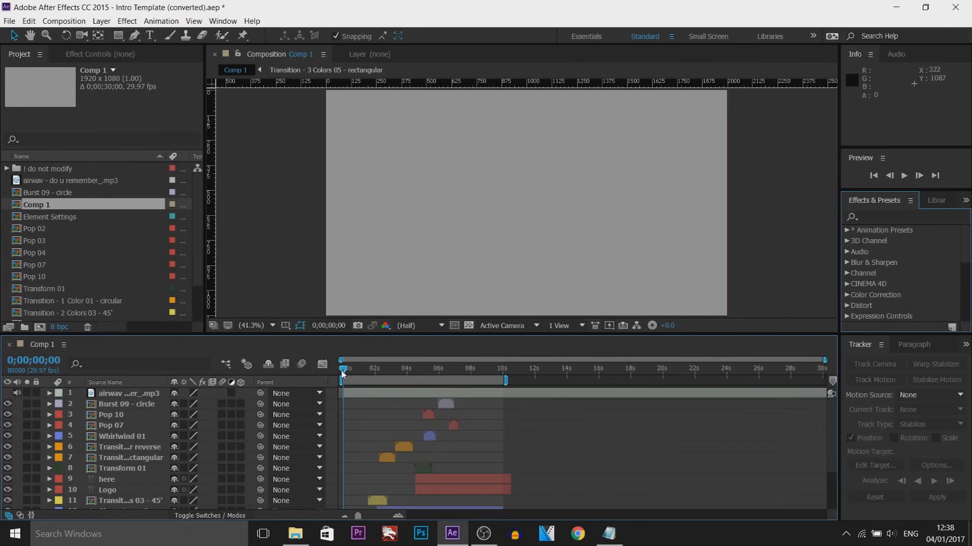
# - Scrub Comp 1 to 0;00;06;03 where the Logo and HERE text show, and select the Logo layer
pyautogui.moveTo(354, 374); pyautogui.dragTo(440, 369)
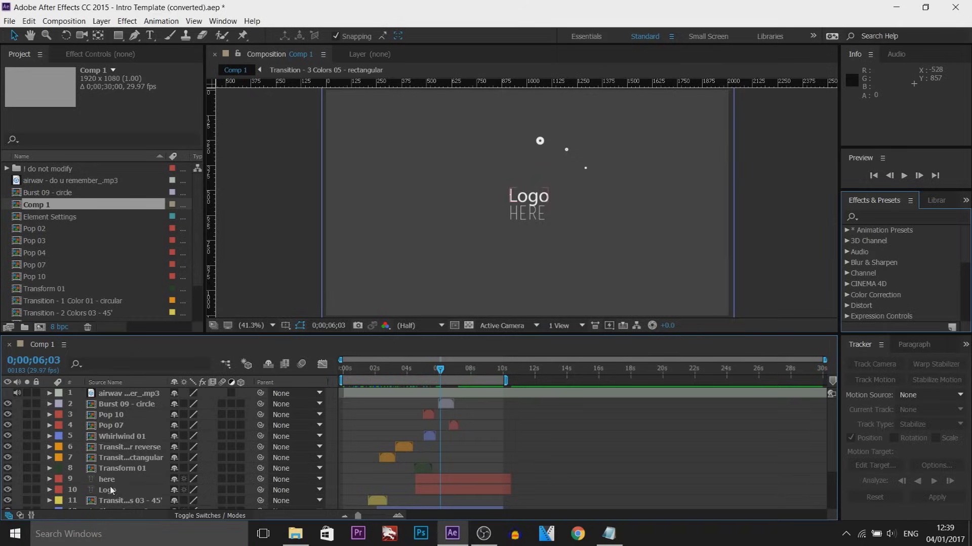
pyautogui.click(115, 487)
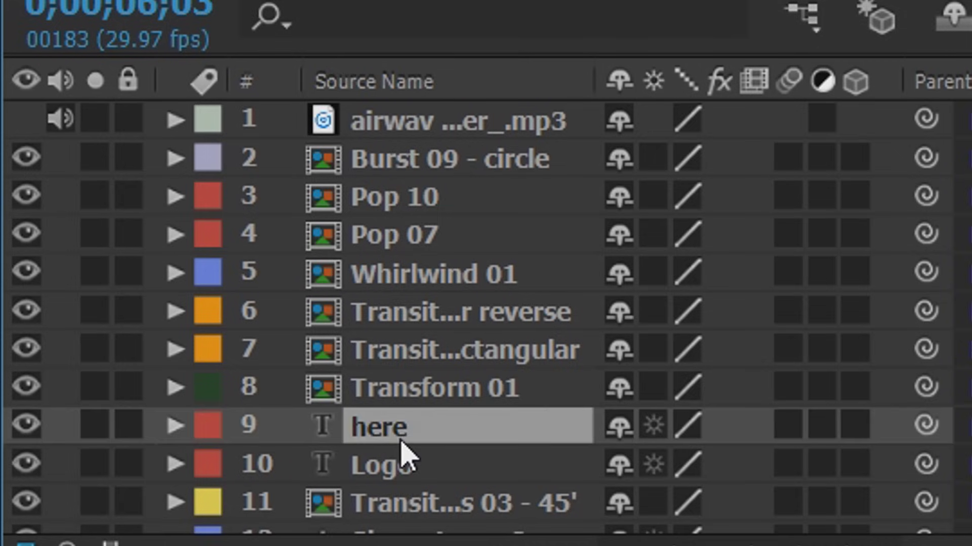
pyautogui.click(398, 463)
pyautogui.click(400, 439)
pyautogui.click(397, 463)
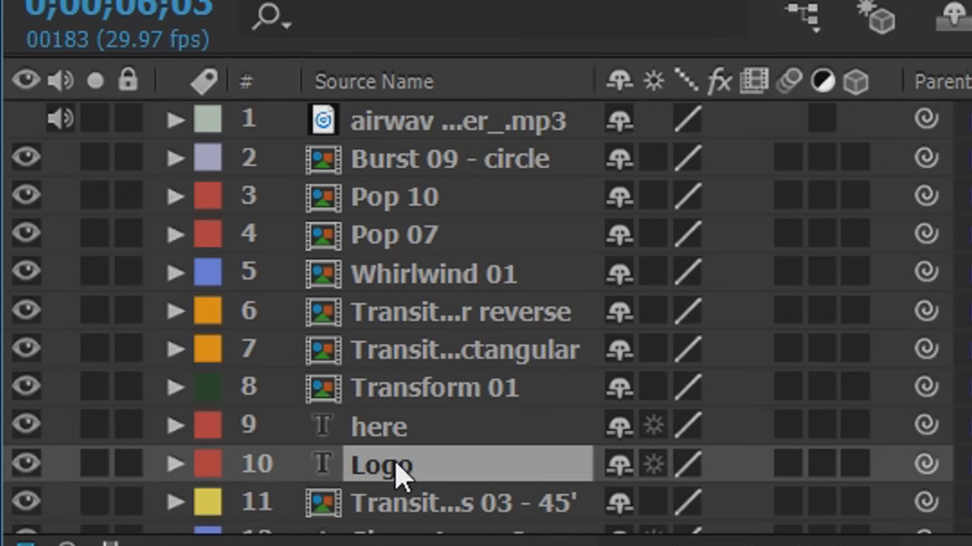
pyautogui.click(396, 438)
pyautogui.click(398, 464)
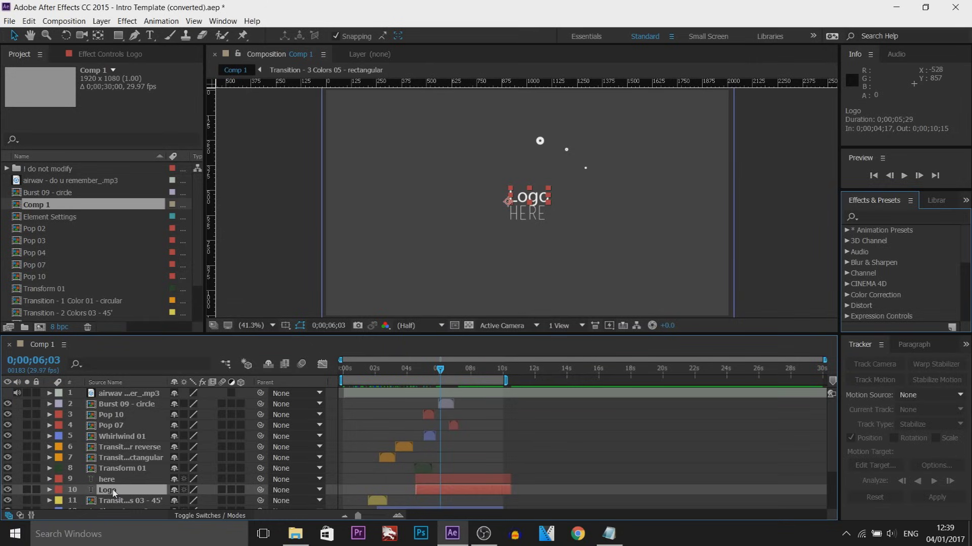
# - Replace the Logo and here placeholder text with 'Casual' and 'Savage'
pyautogui.doubleClick(115, 491)
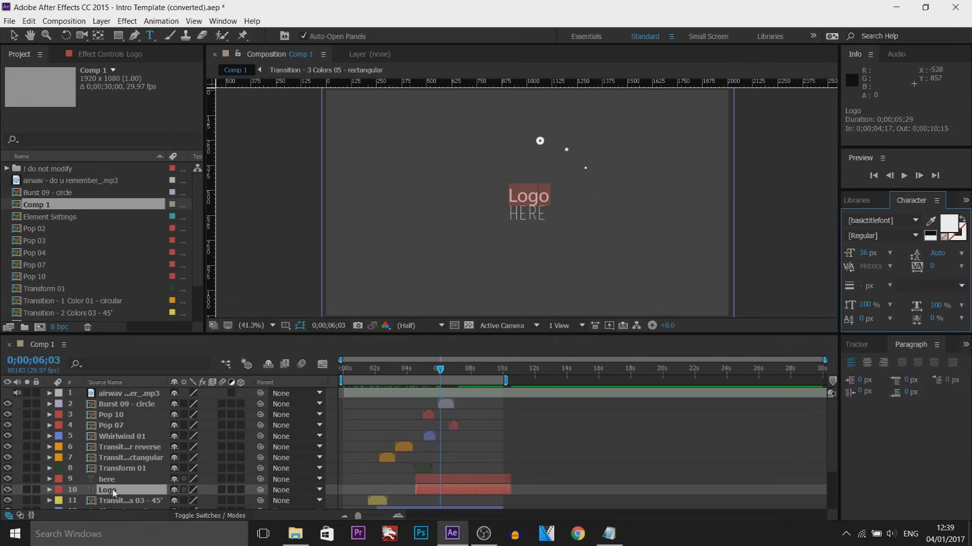
pyautogui.write('Cas')
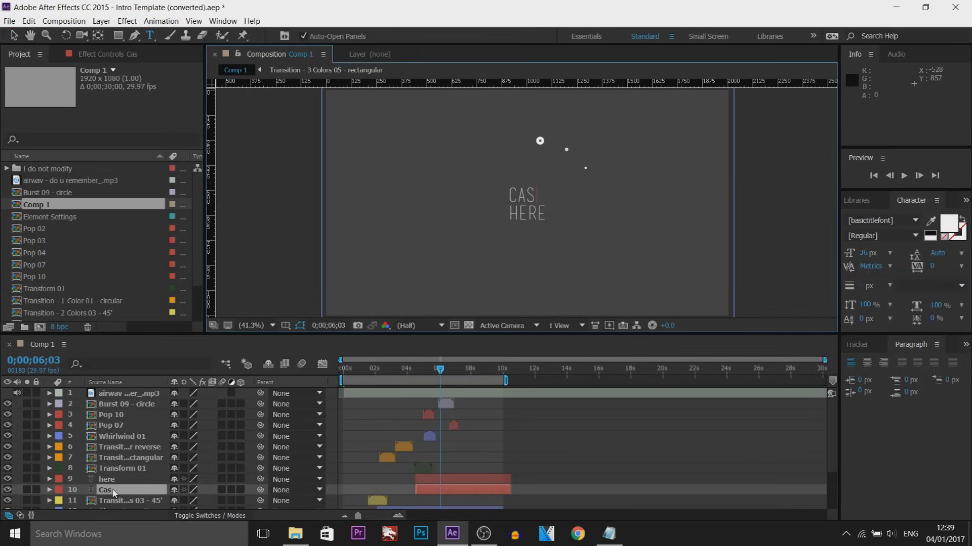
pyautogui.write('ual')
pyautogui.click(116, 481)
pyautogui.write('Savage')
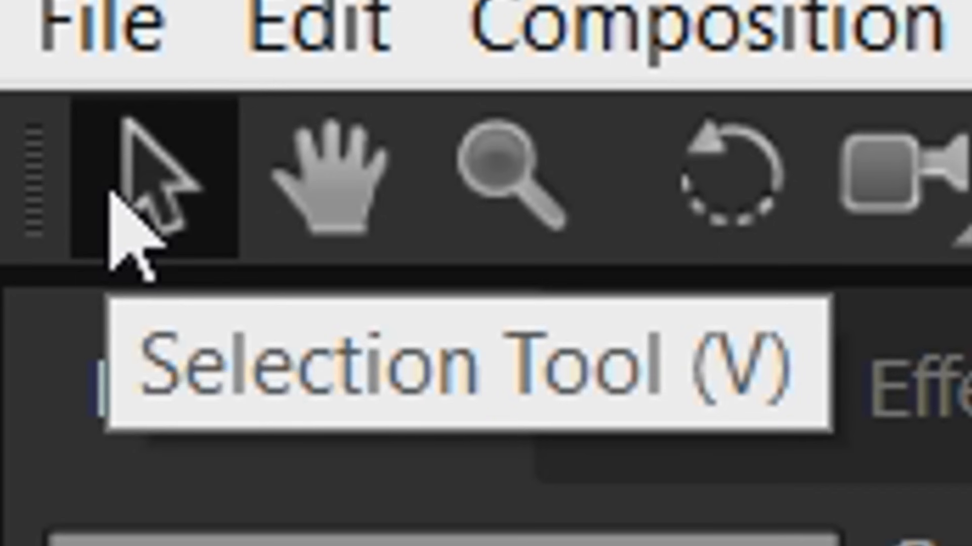
# - Nudge the SAVAGE text slightly left with the Selection Tool
pyautogui.click(108, 191)
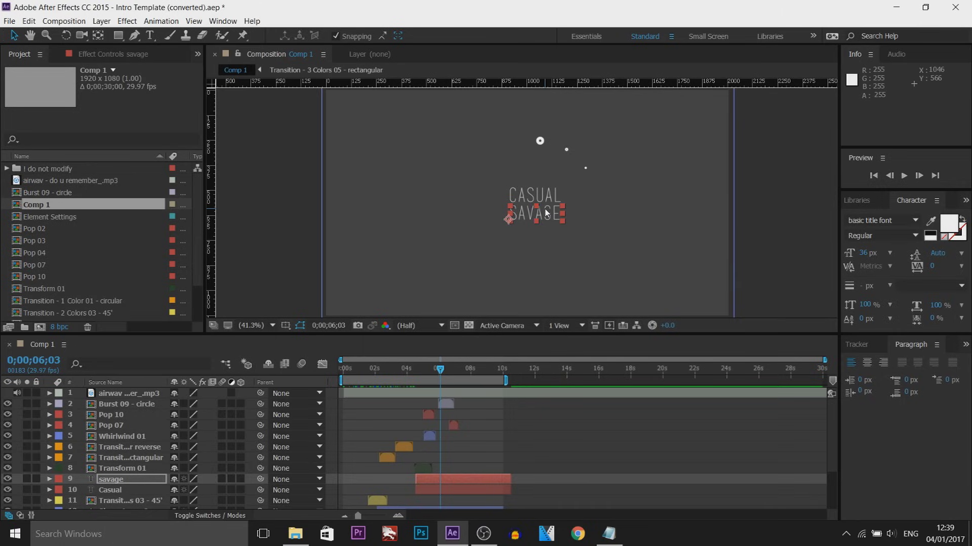
pyautogui.click(555, 220)
pyautogui.moveTo(555, 219); pyautogui.dragTo(551, 220)
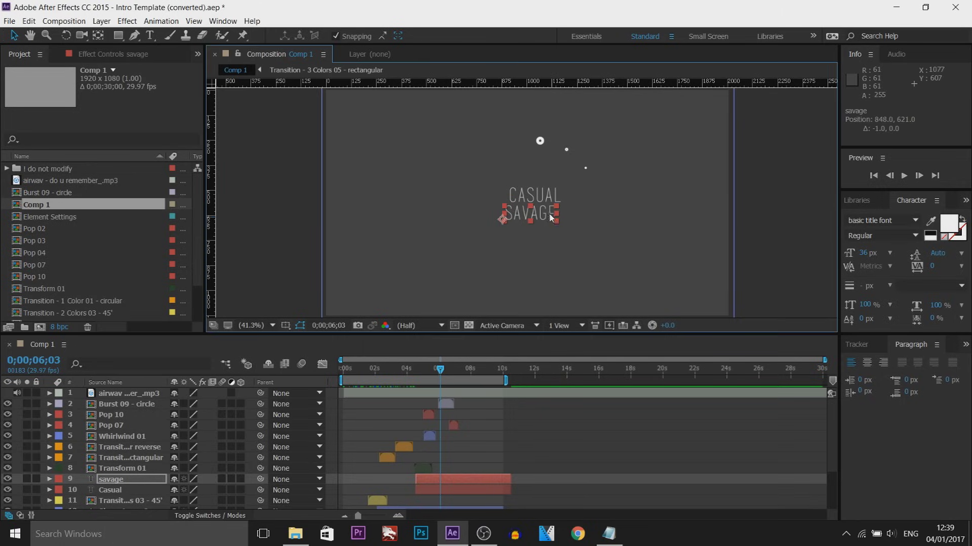
# - Preview the intro from the start with the Casual layer selected, then deselect it
pyautogui.click(546, 199)
pyautogui.click(123, 488)
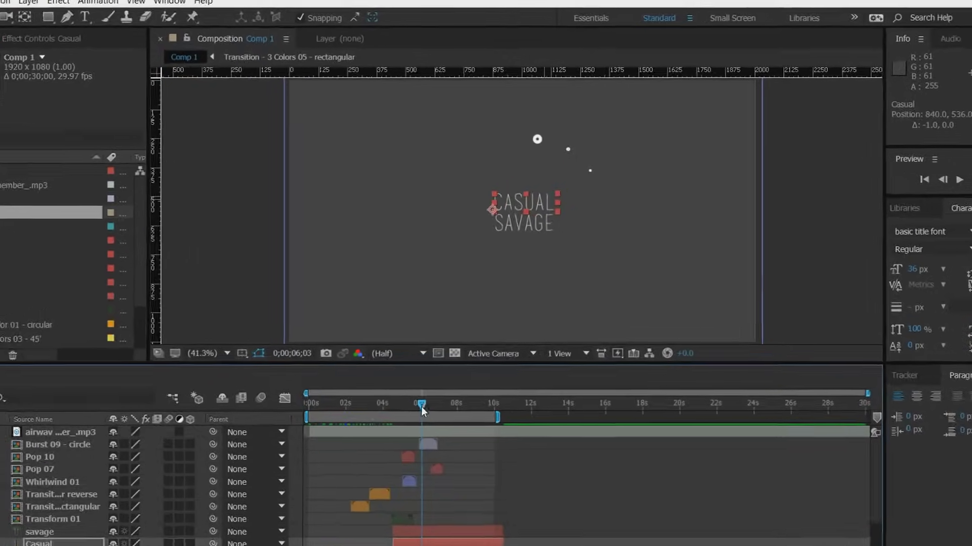
pyautogui.press('Home')
pyautogui.press('space')
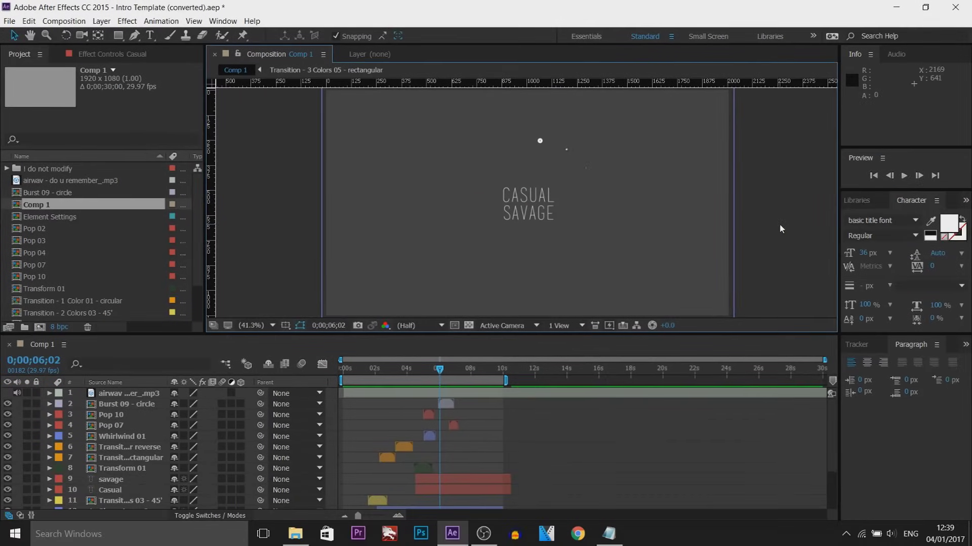
pyautogui.click(822, 240)
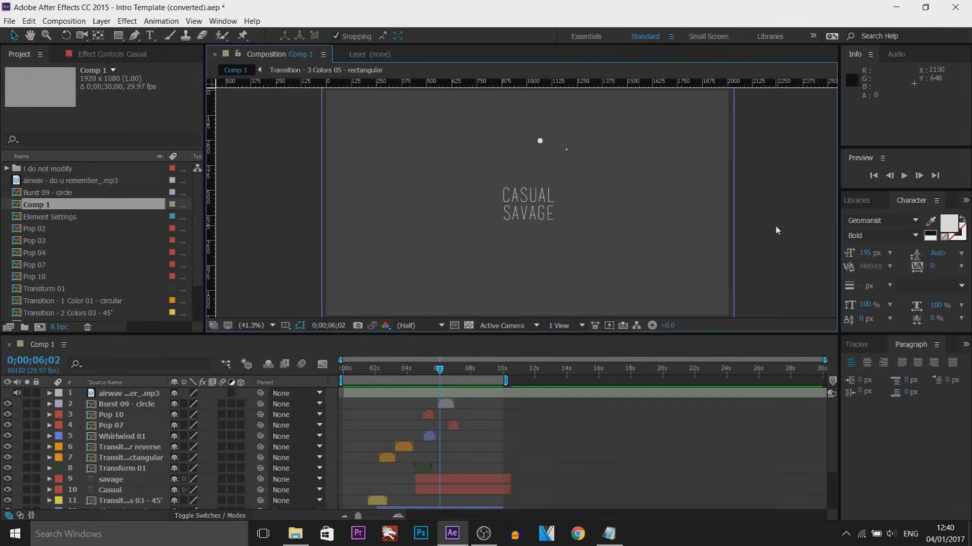
pyautogui.click(8, 23)
# - Import the CS Logo PNG image through File > Import > File
pyautogui.moveTo(143, 159)
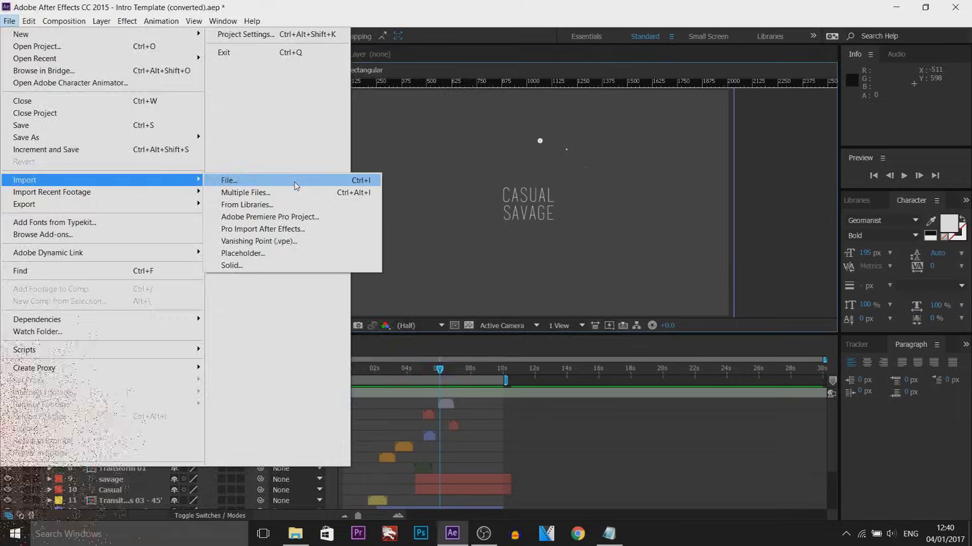
pyautogui.click(296, 186)
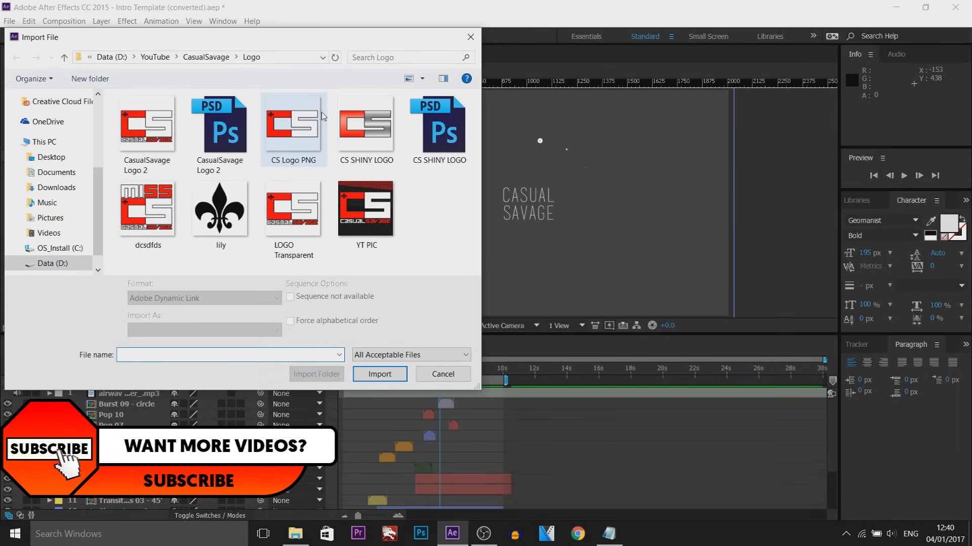
pyautogui.doubleClick(290, 165)
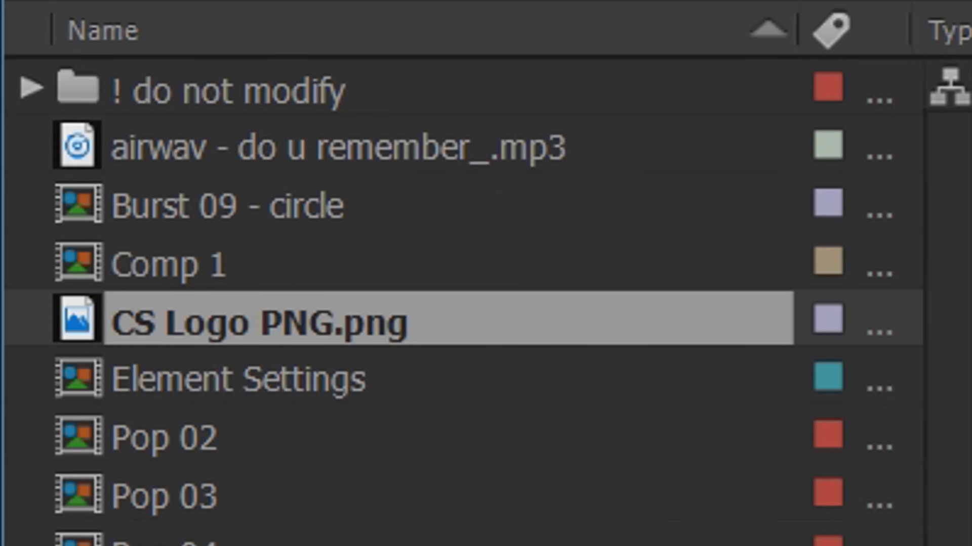
pyautogui.moveTo(354, 324); pyautogui.dragTo(971, 545)
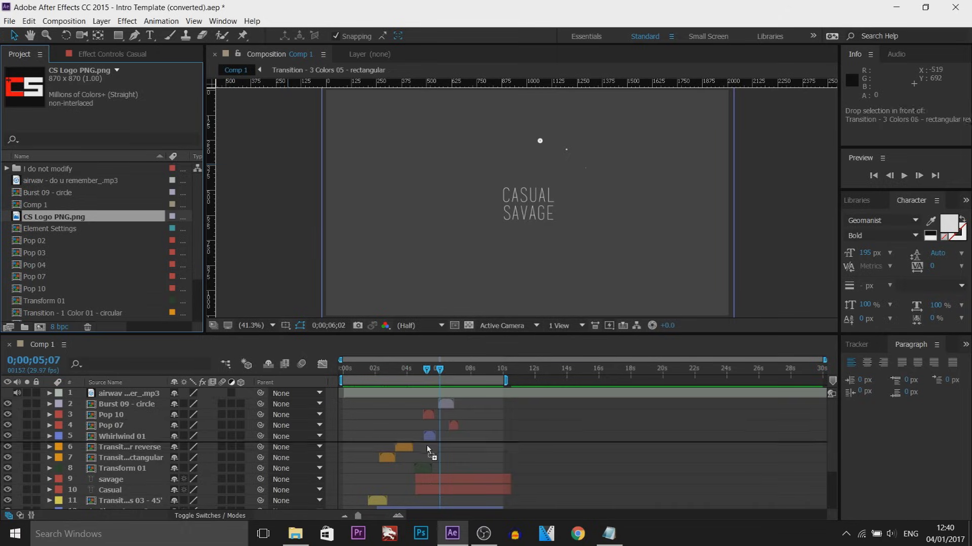
# - Place the CS Logo PNG layer below Transform 01, starting at about 0;00;04;17
pyautogui.moveTo(426, 445); pyautogui.dragTo(421, 476)
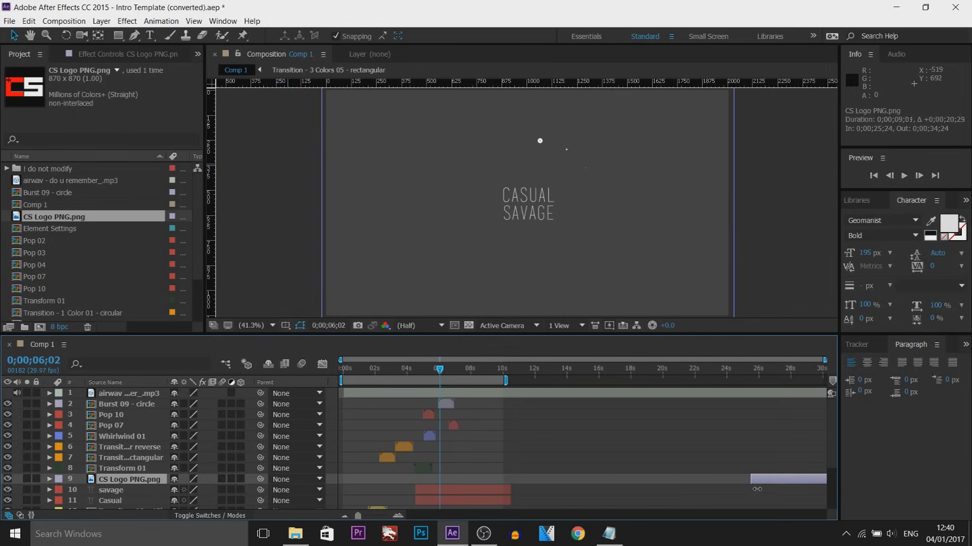
pyautogui.moveTo(764, 480); pyautogui.dragTo(429, 481)
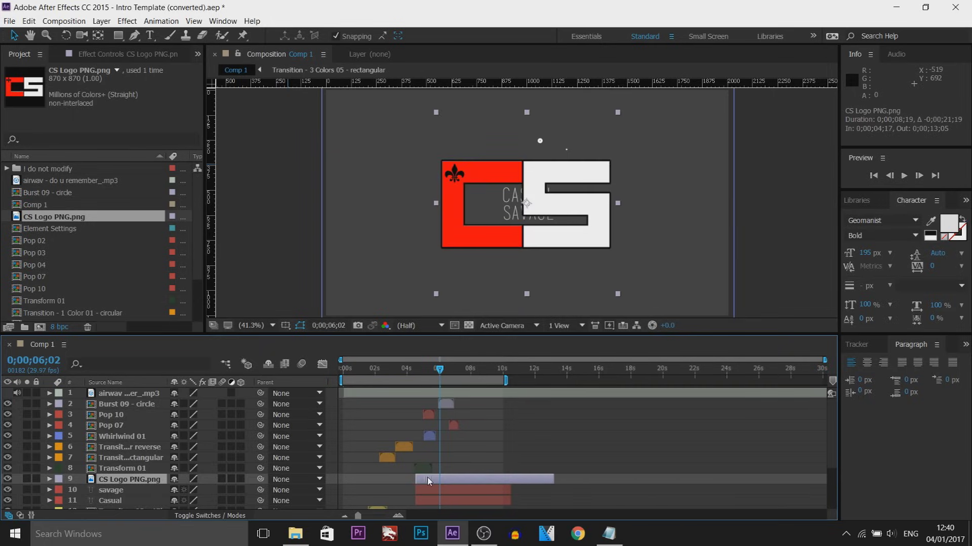
# - Trim the CS Logo PNG layer to end at about 10 s and scale it to about 29% by 33%
pyautogui.press('i')
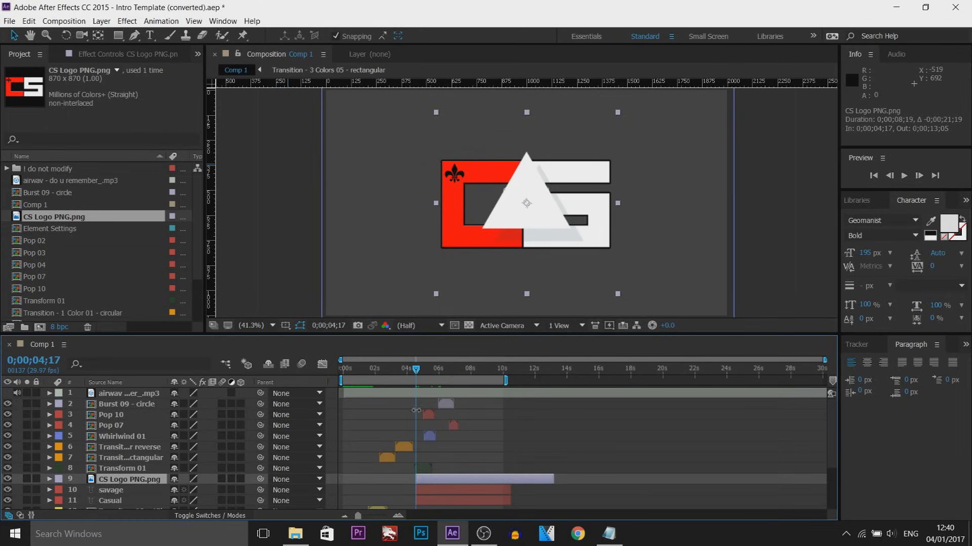
pyautogui.moveTo(364, 518); pyautogui.dragTo(371, 518)
pyautogui.moveTo(596, 369); pyautogui.dragTo(645, 382)
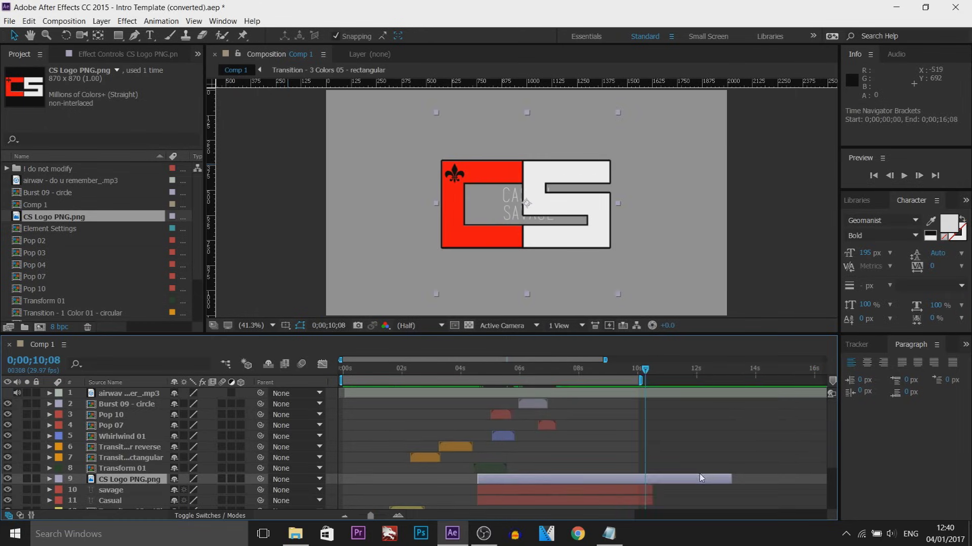
pyautogui.moveTo(732, 481); pyautogui.dragTo(653, 481)
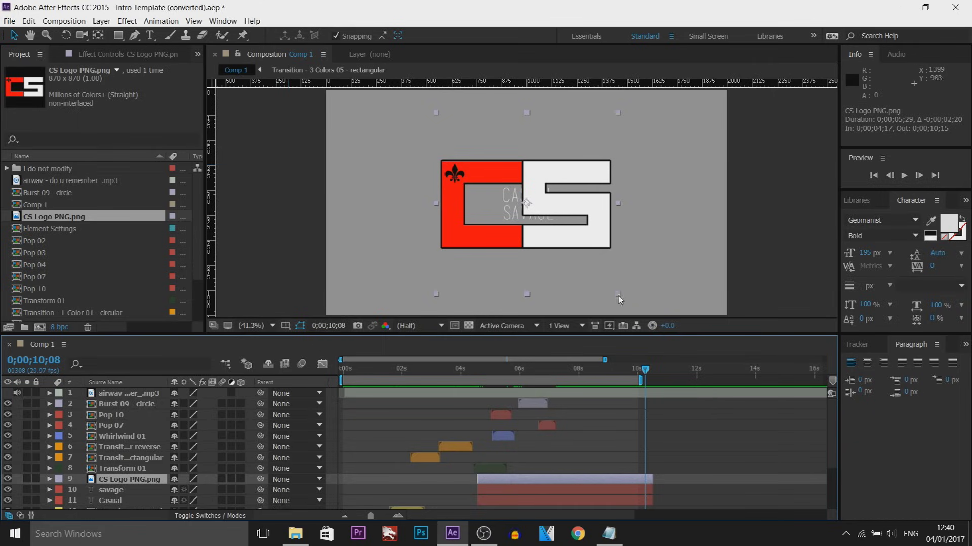
pyautogui.moveTo(617, 295); pyautogui.dragTo(558, 240)
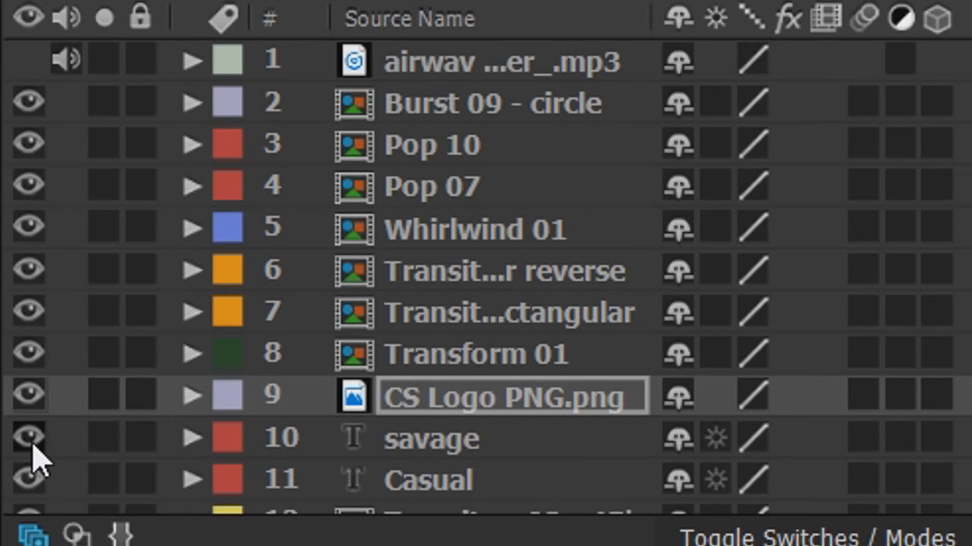
# - Delete the savage and Casual text layers from Comp 1, leaving only the small CS logo
pyautogui.moveTo(30, 444); pyautogui.dragTo(26, 516)
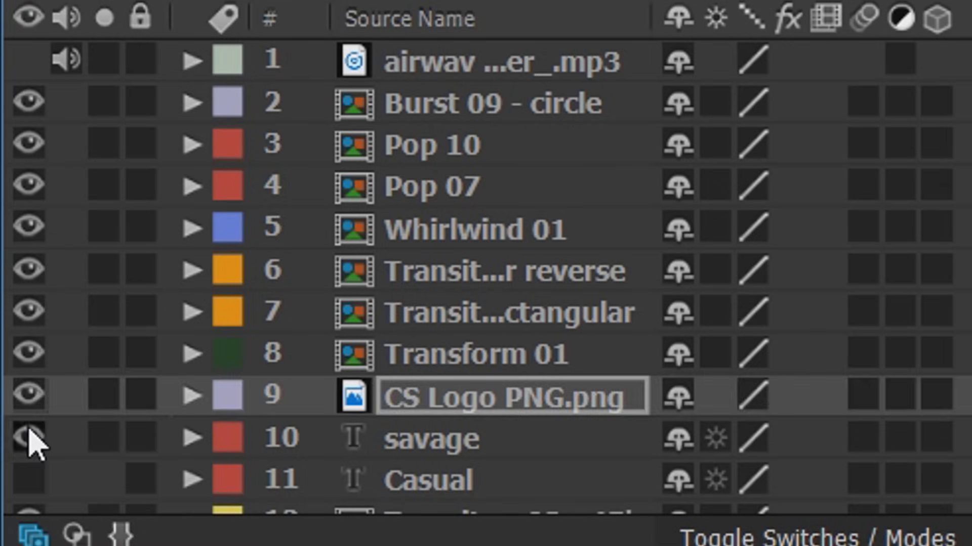
pyautogui.moveTo(7, 490); pyautogui.dragTo(10, 501)
pyautogui.click(111, 492)
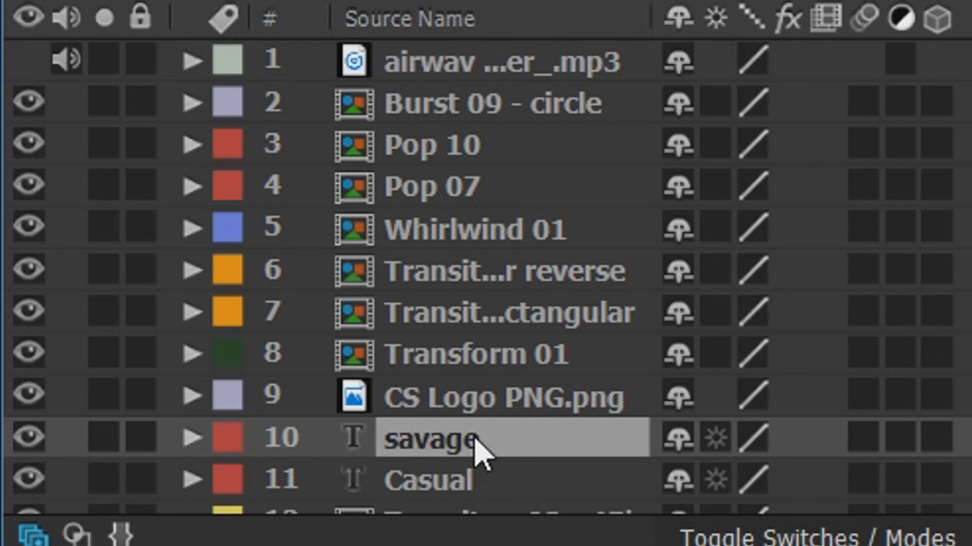
pyautogui.keyDown('shift'); pyautogui.click(466, 481); pyautogui.keyUp('shift')
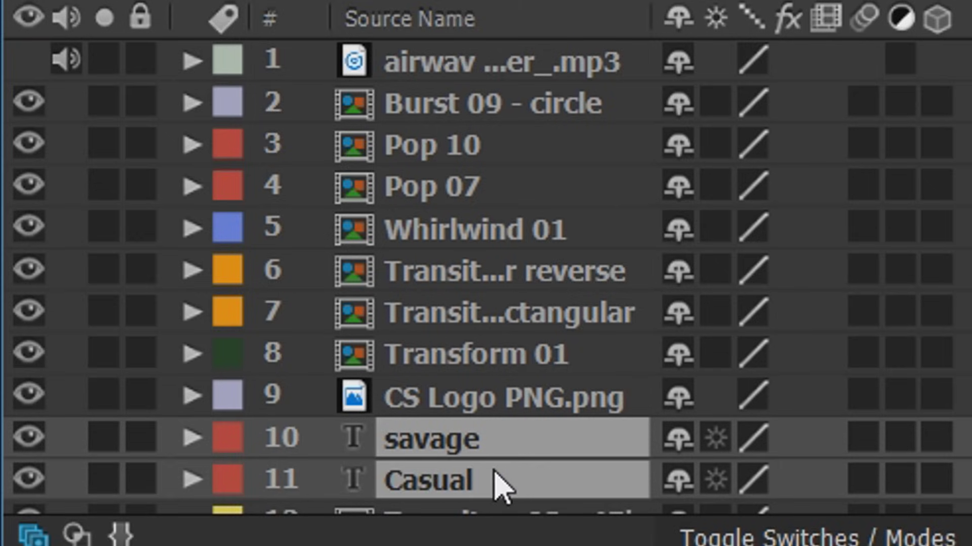
pyautogui.press('Delete')
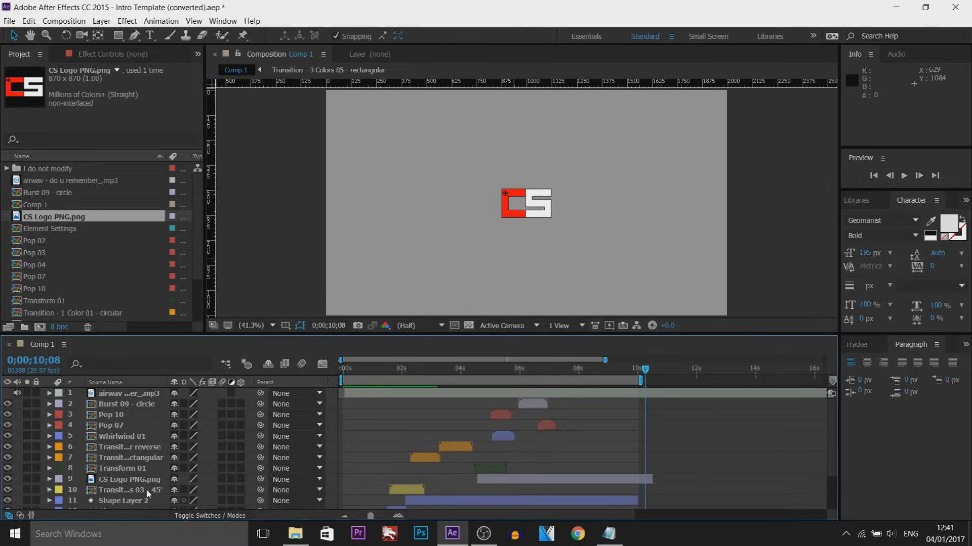
pyautogui.click(904, 177)
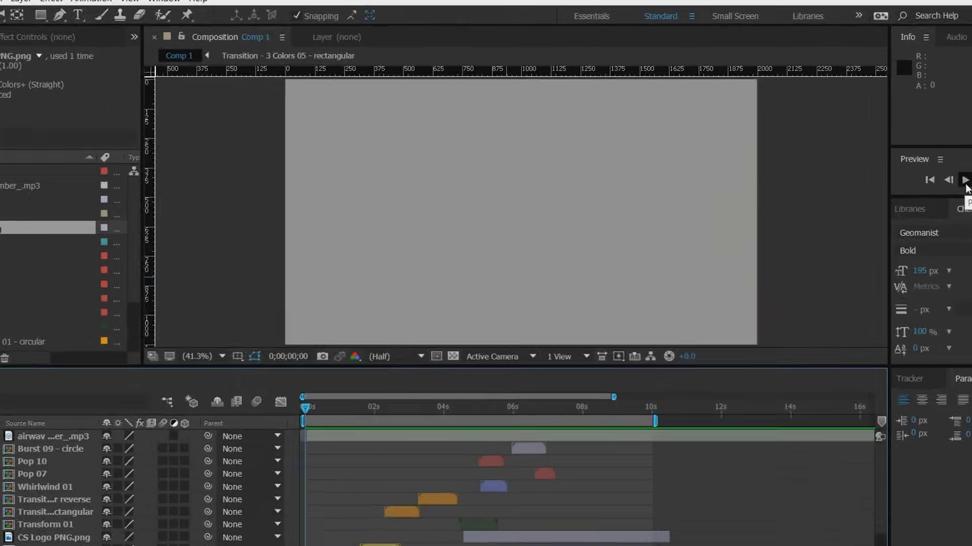
pyautogui.click(924, 177)
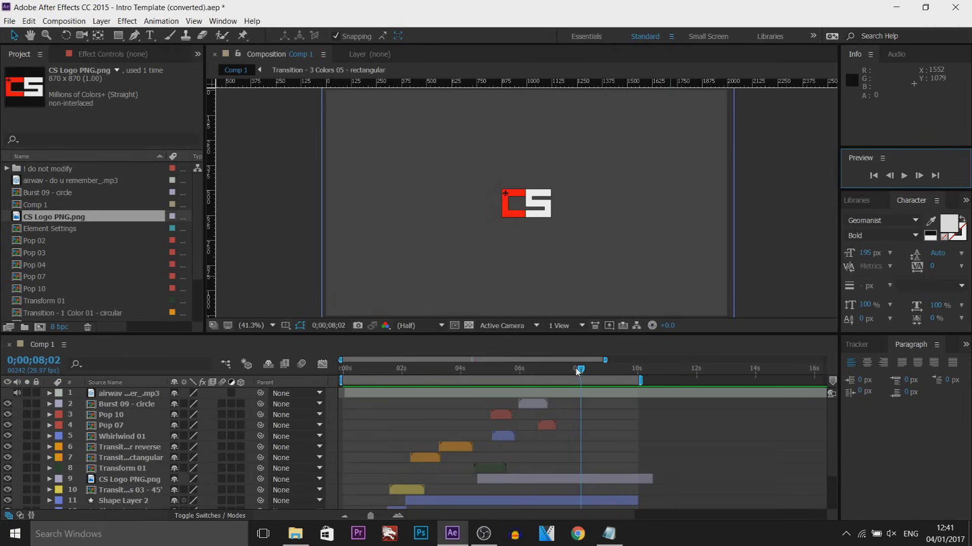
pyautogui.moveTo(577, 371); pyautogui.dragTo(371, 374)
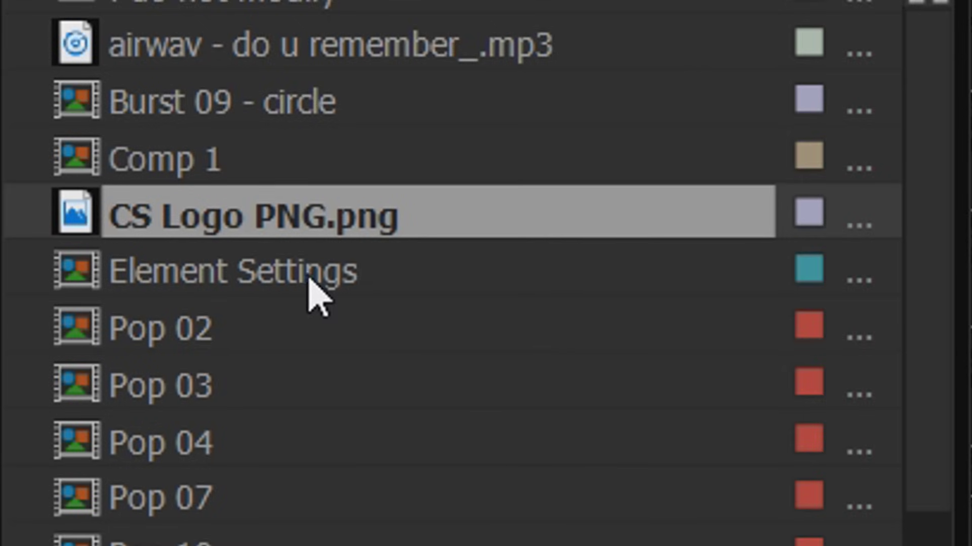
# - In Element Settings, set the MAIN color layer's color-1 effect to red (FF0000)
pyautogui.doubleClick(234, 277)
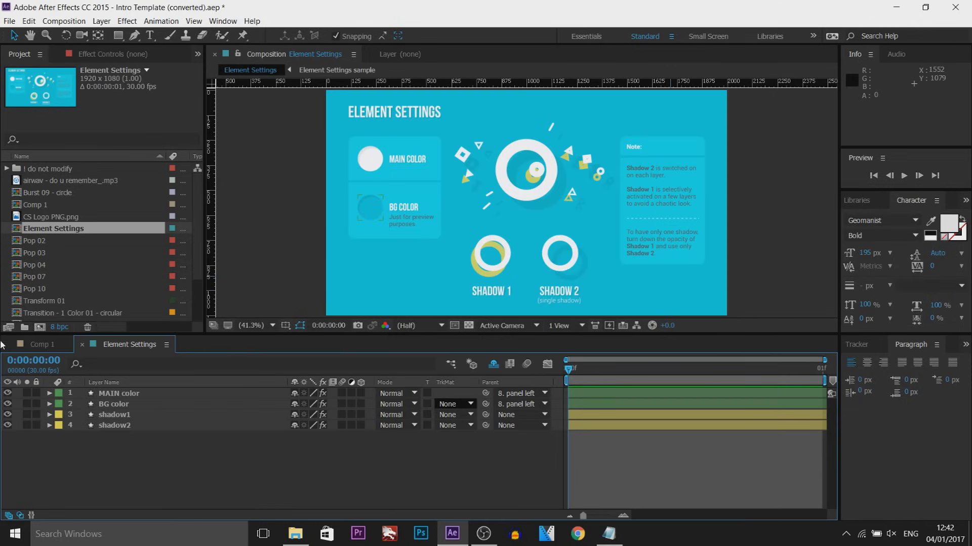
pyautogui.click(38, 345)
pyautogui.click(127, 345)
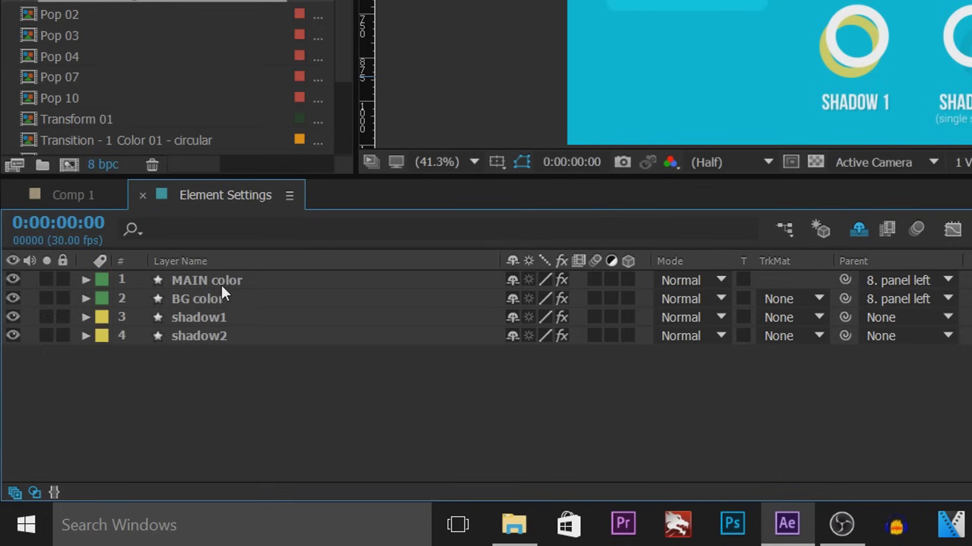
pyautogui.click(119, 395)
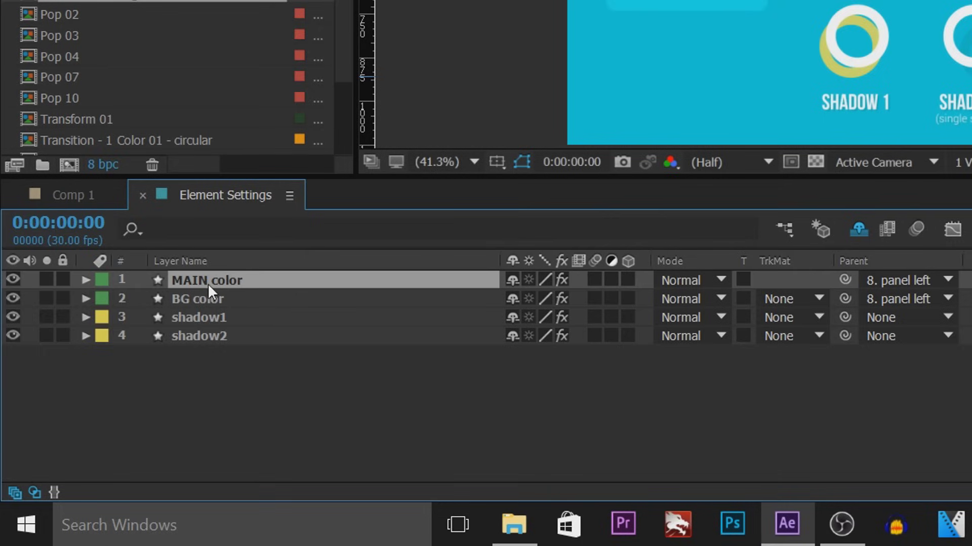
pyautogui.click(85, 280)
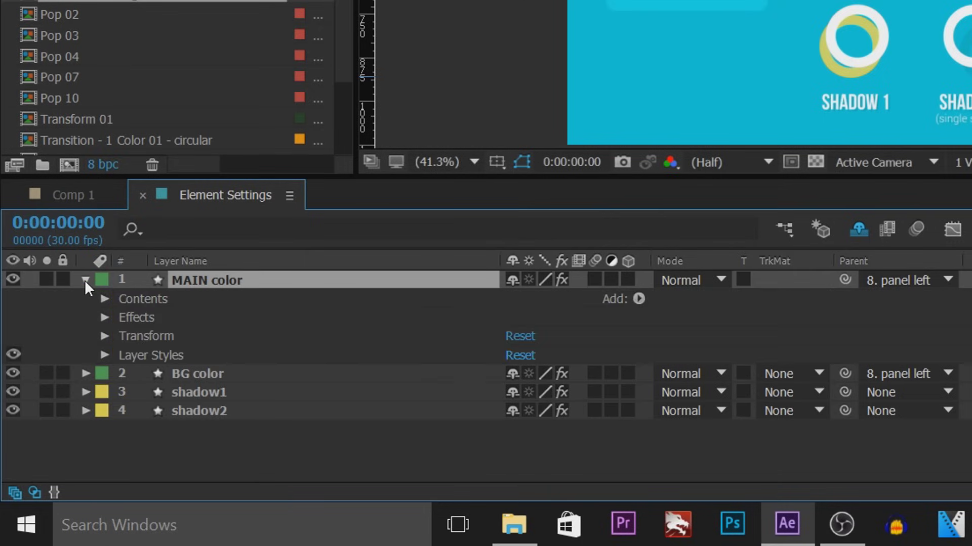
pyautogui.click(105, 317)
pyautogui.click(123, 336)
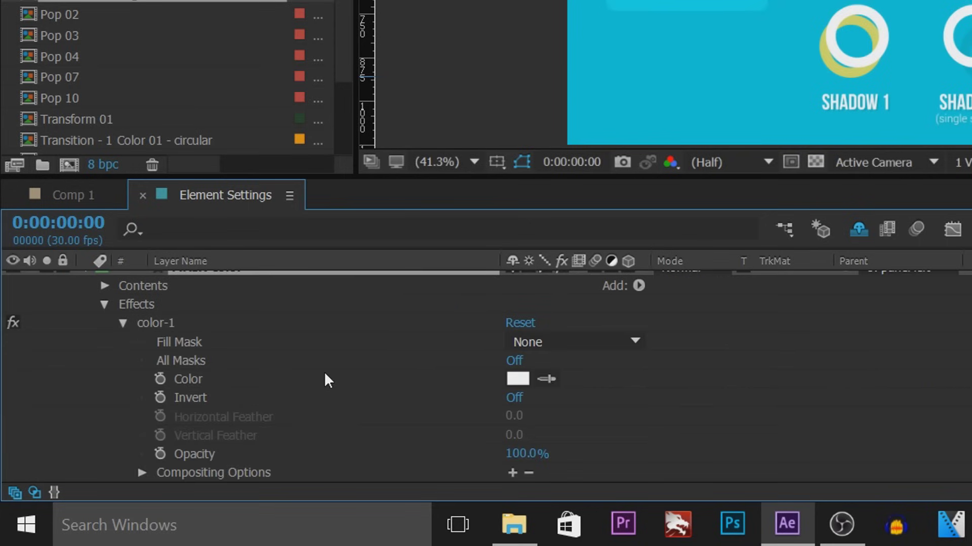
pyautogui.click(512, 380)
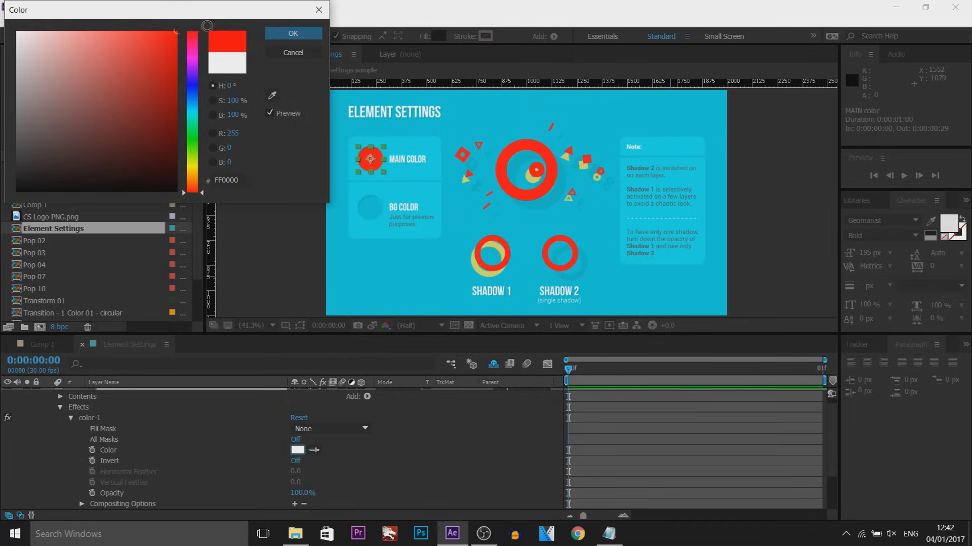
pyautogui.click(296, 33)
pyautogui.scroll(1, 32, 411)
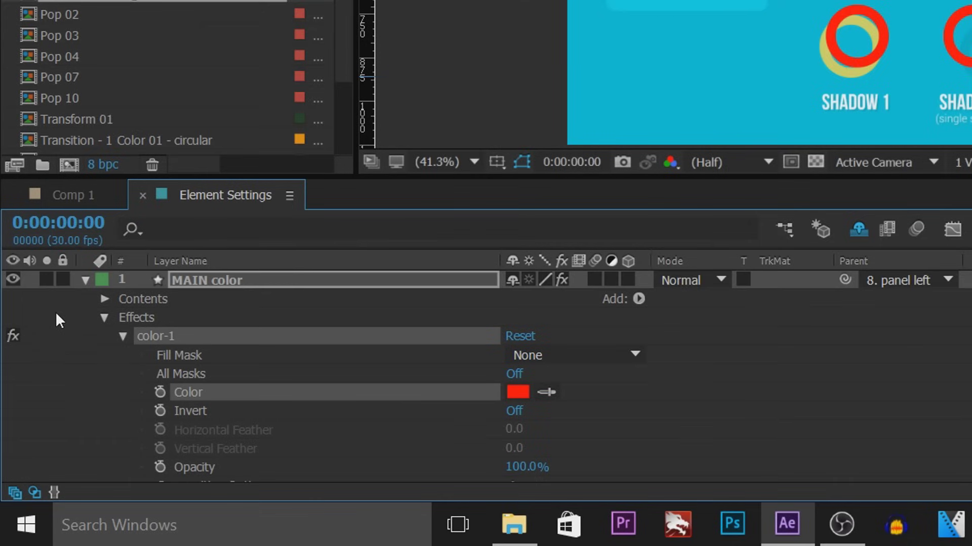
# - Set the BG color layer's bg-color effect to dark grey 494943
pyautogui.click(85, 280)
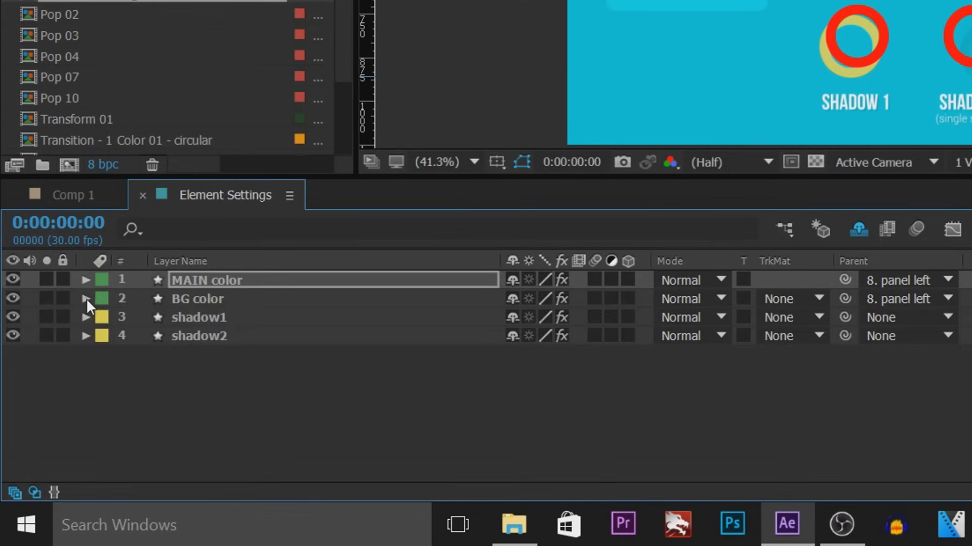
pyautogui.click(85, 298)
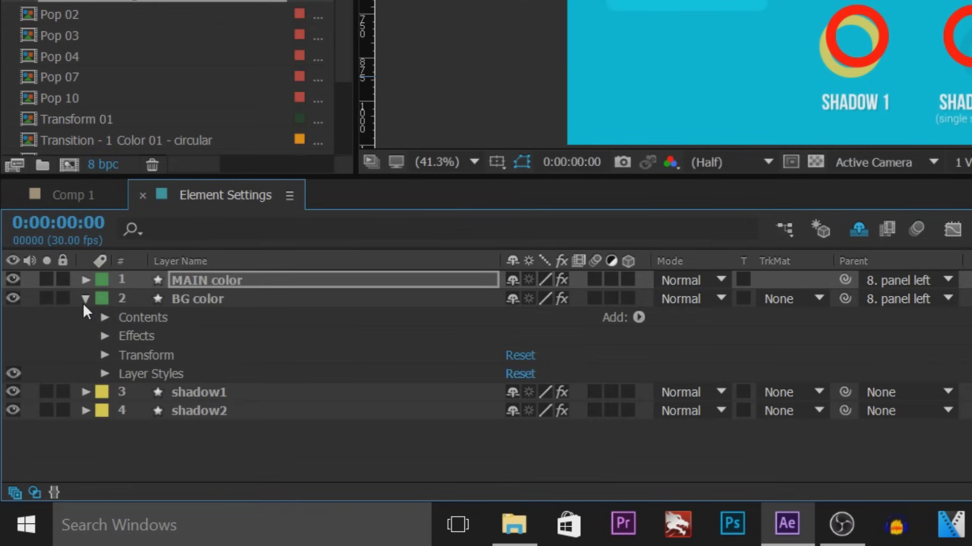
pyautogui.click(104, 336)
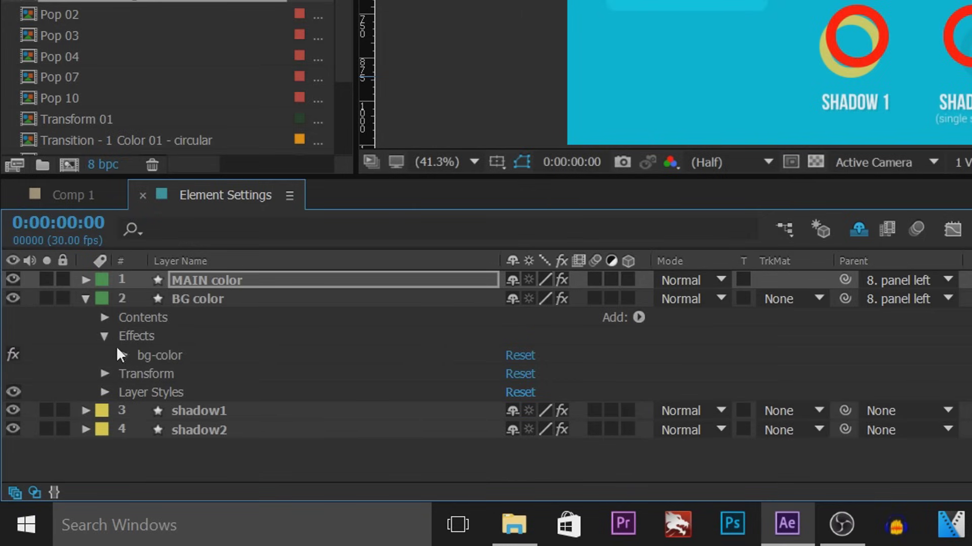
pyautogui.click(122, 354)
pyautogui.scroll(-1, 541, 397)
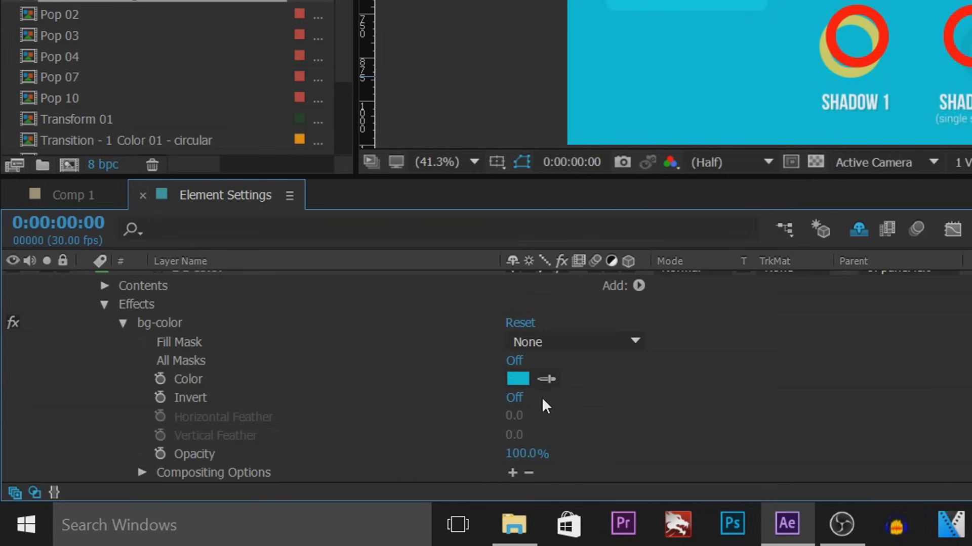
pyautogui.click(516, 379)
pyautogui.click(192, 166)
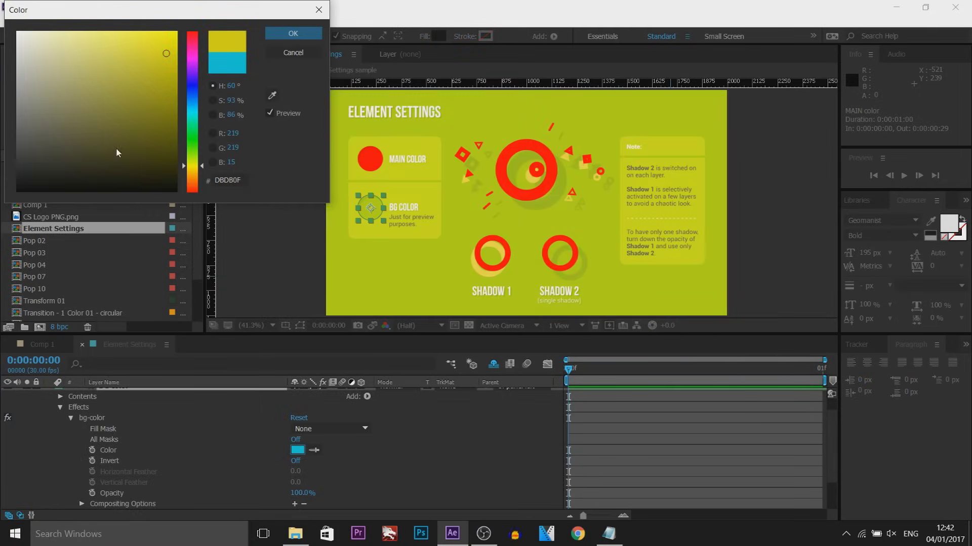
pyautogui.click(30, 146)
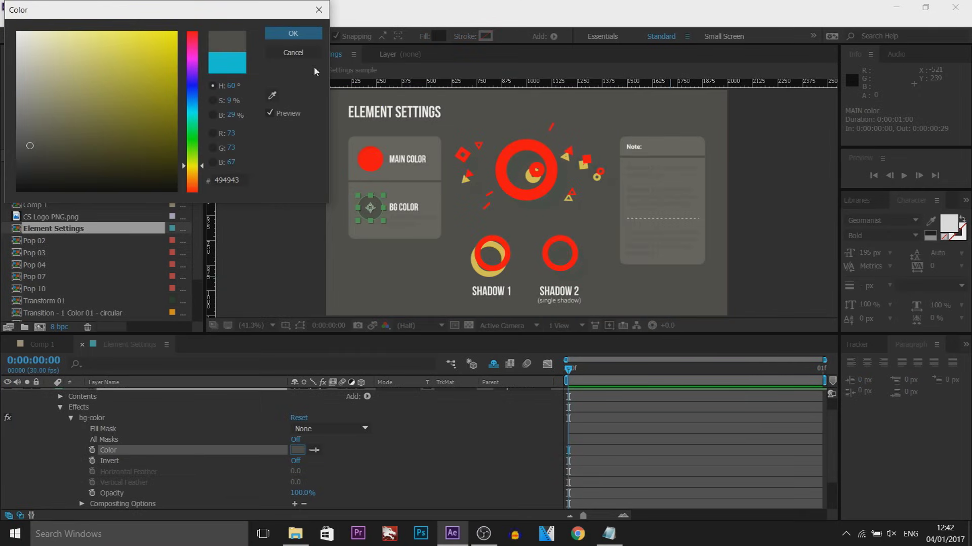
pyautogui.click(310, 37)
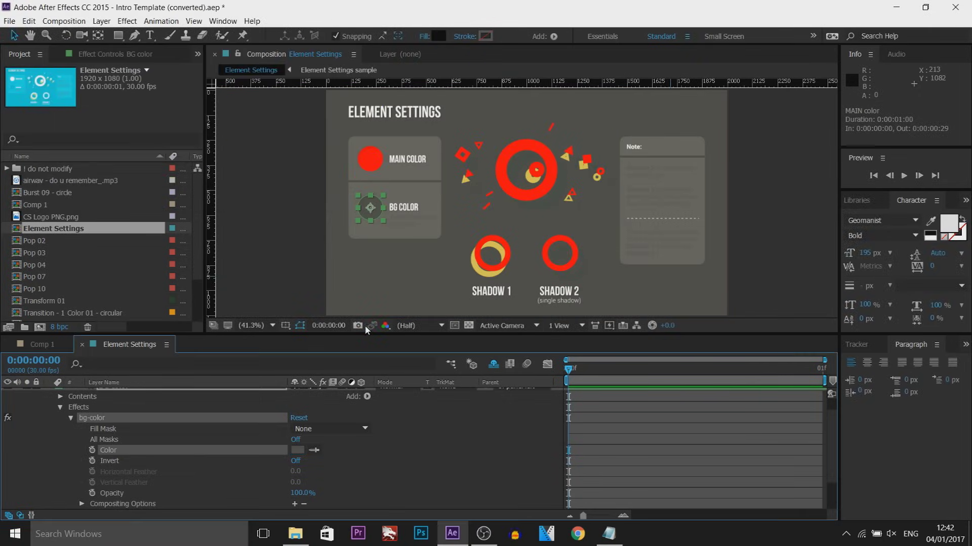
pyautogui.scroll(2, 44, 399)
# - Change the shadow1 layer's drop-shadow-1 Shadow Color from yellow to cyan
pyautogui.click(49, 403)
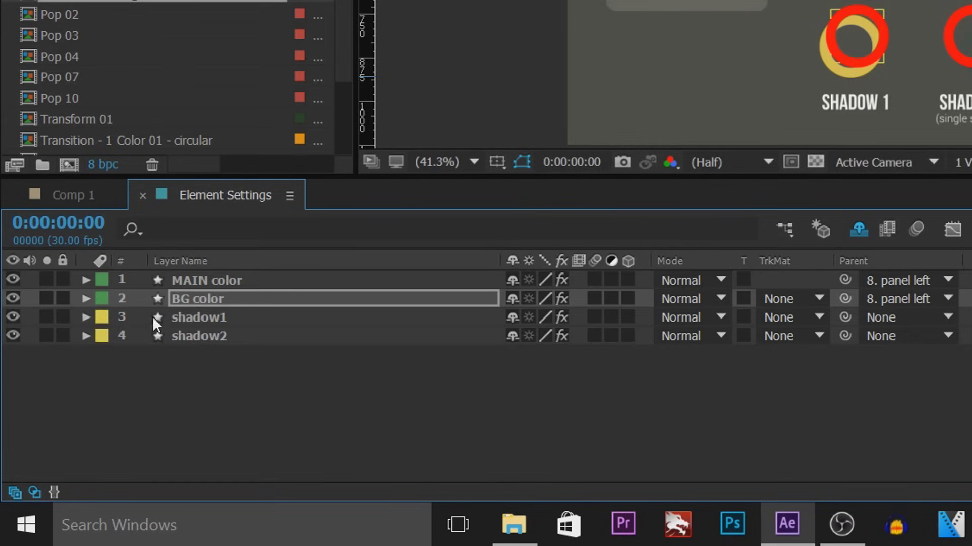
pyautogui.click(105, 411)
pyautogui.click(85, 317)
pyautogui.click(104, 355)
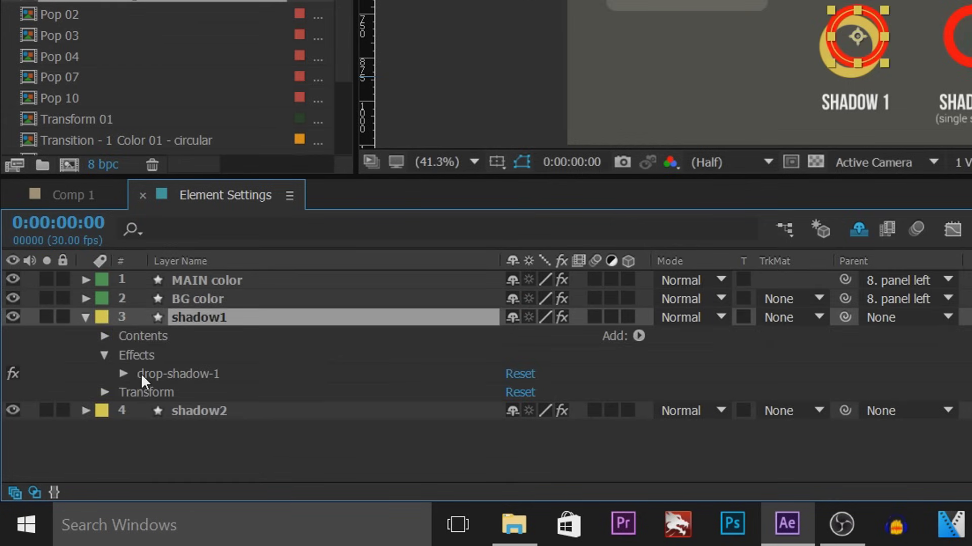
pyautogui.click(123, 374)
pyautogui.click(518, 359)
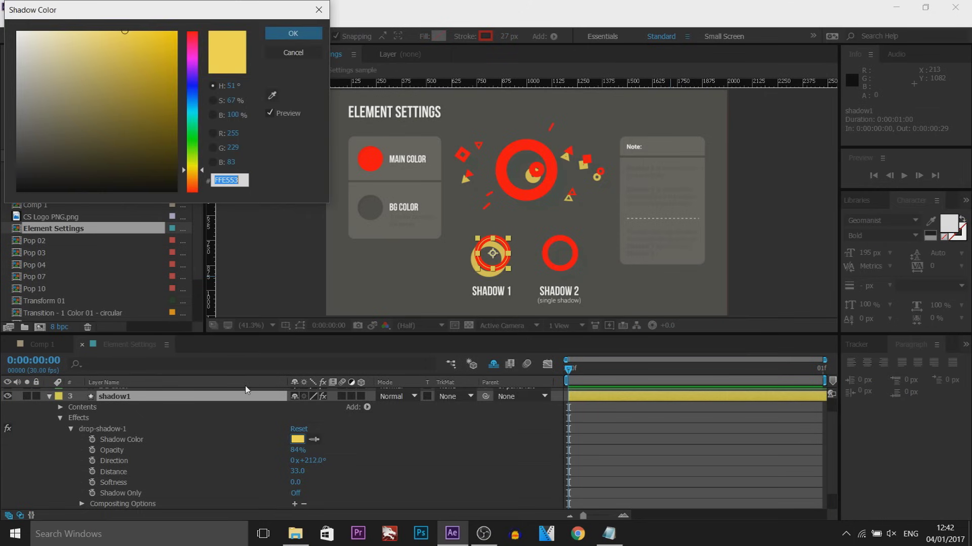
pyautogui.moveTo(199, 155); pyautogui.dragTo(199, 109)
pyautogui.click(293, 33)
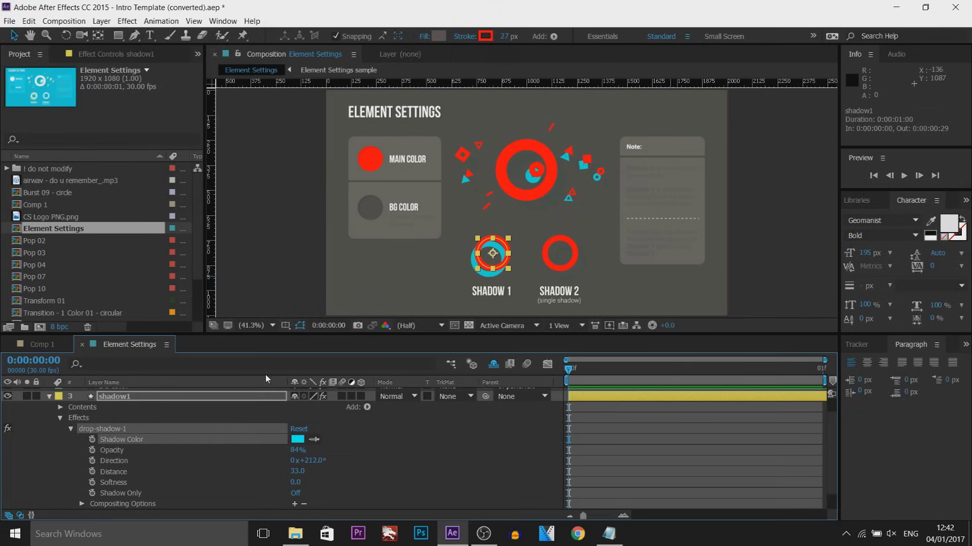
pyautogui.click(48, 397)
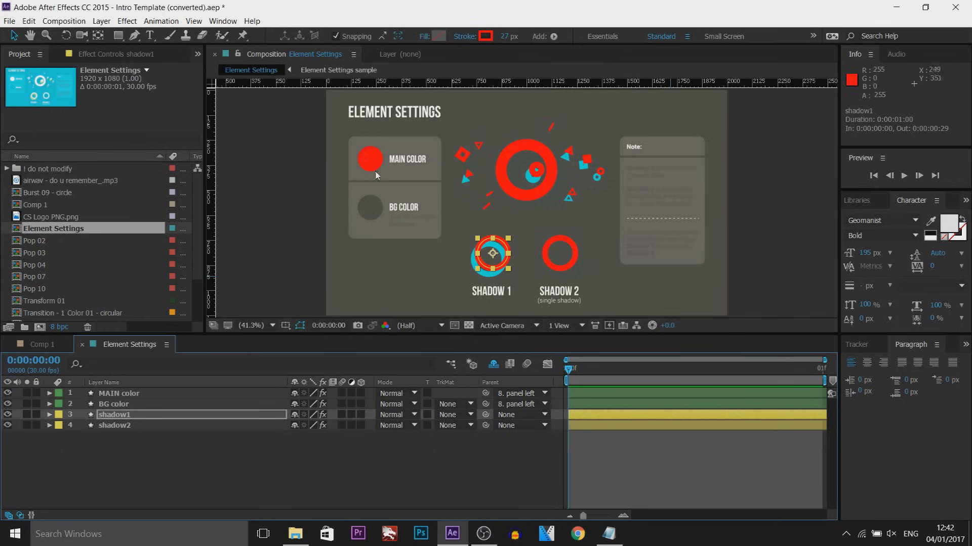
pyautogui.click(41, 344)
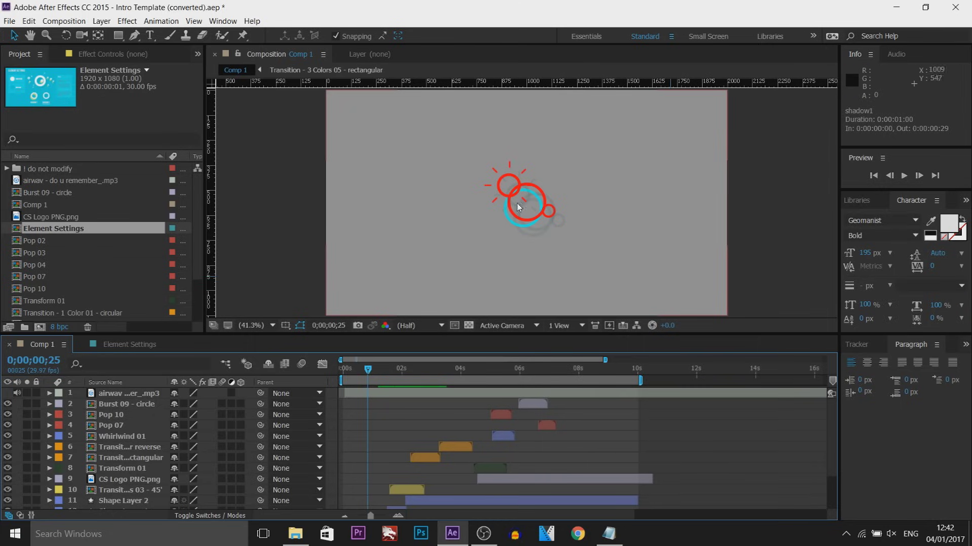
pyautogui.moveTo(363, 378); pyautogui.dragTo(489, 377)
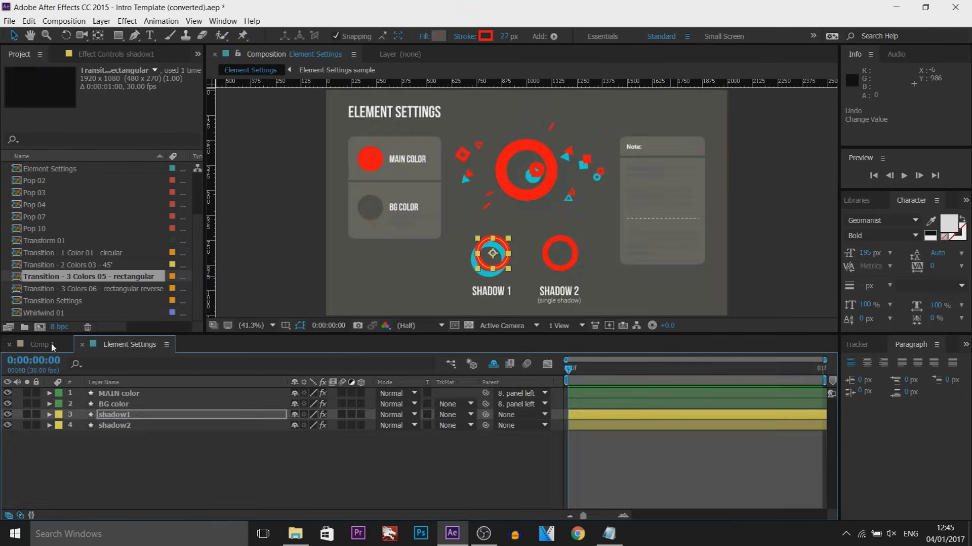
pyautogui.click(40, 344)
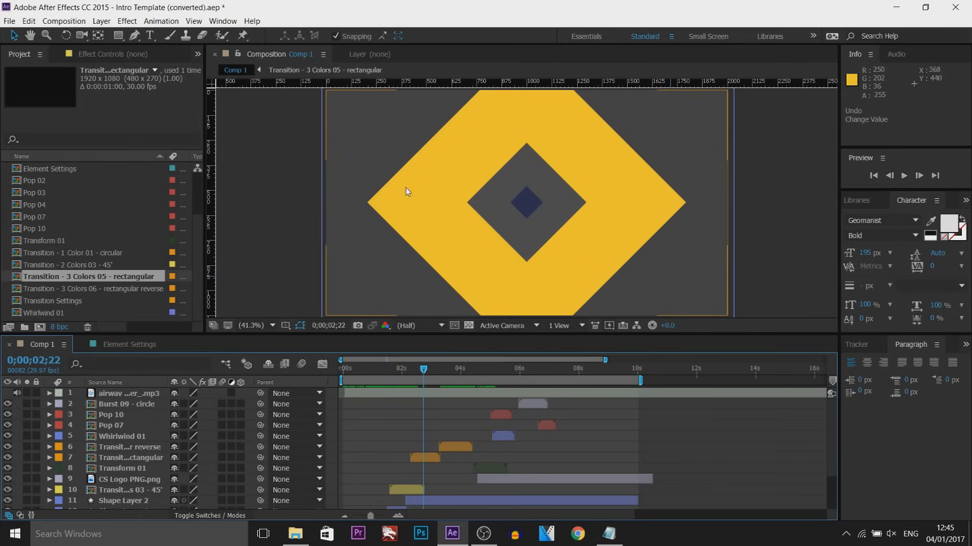
# - Open the Transition - 1 Color 01 - circular comp and reveal the circle layer's white Fill colour
pyautogui.click(96, 268)
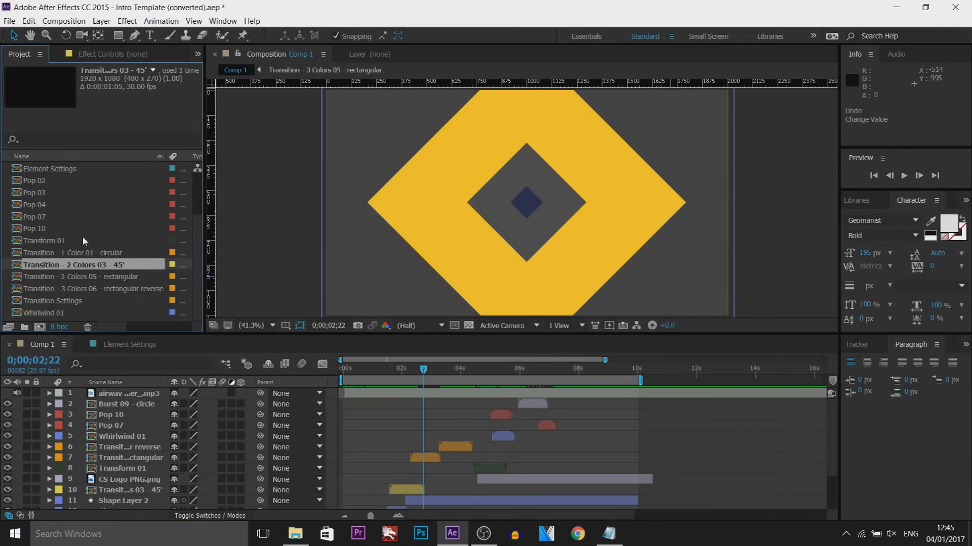
pyautogui.doubleClick(84, 252)
pyautogui.click(50, 404)
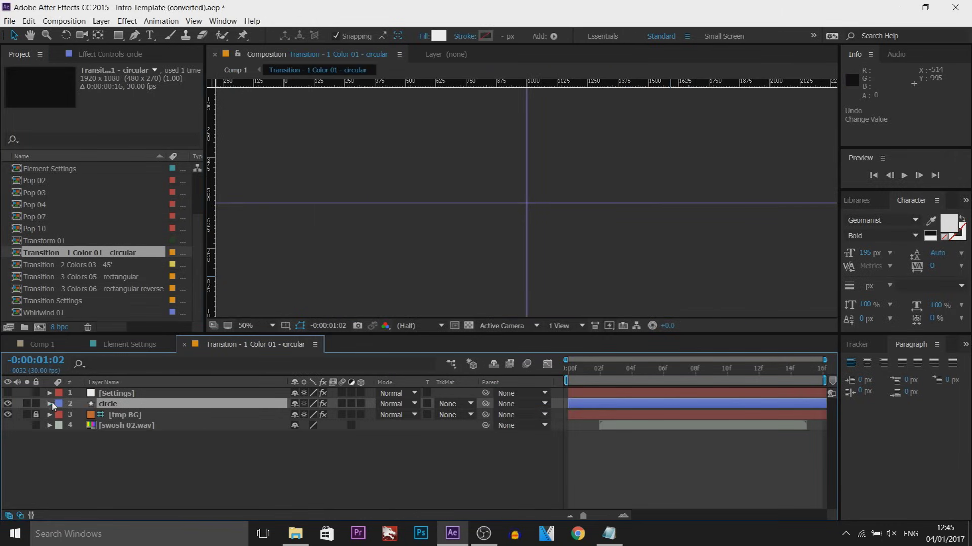
pyautogui.click(71, 437)
pyautogui.scroll(-2, 184, 466)
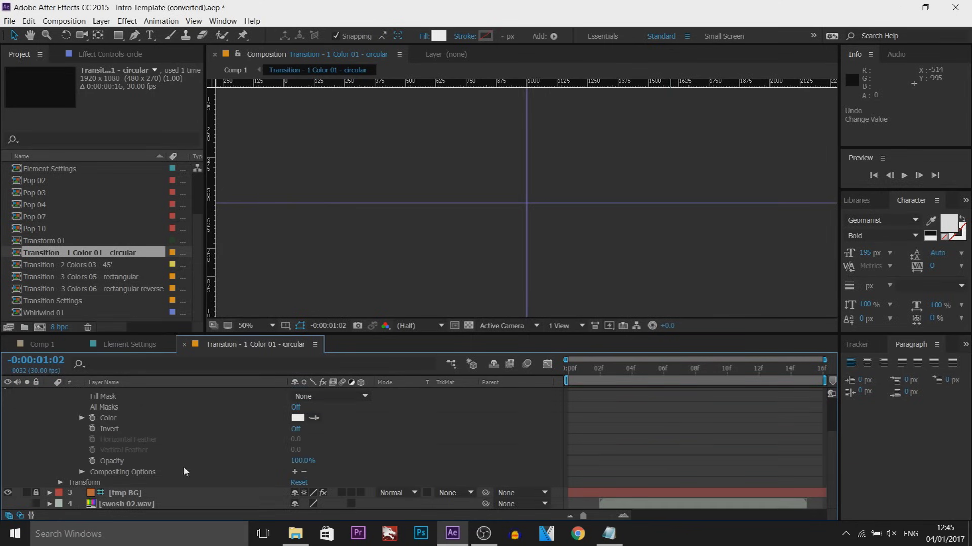
pyautogui.scroll(2, 229, 439)
pyautogui.scroll(3, 67, 210)
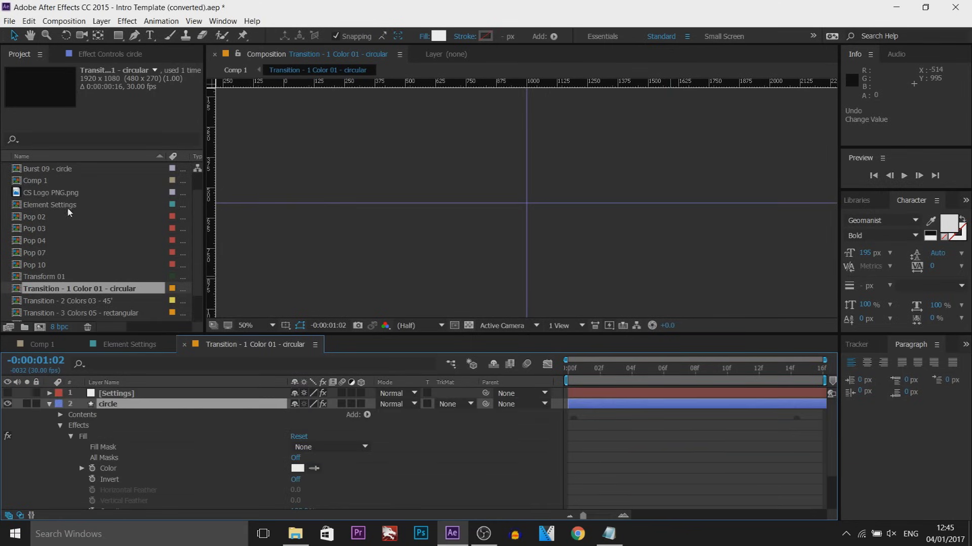